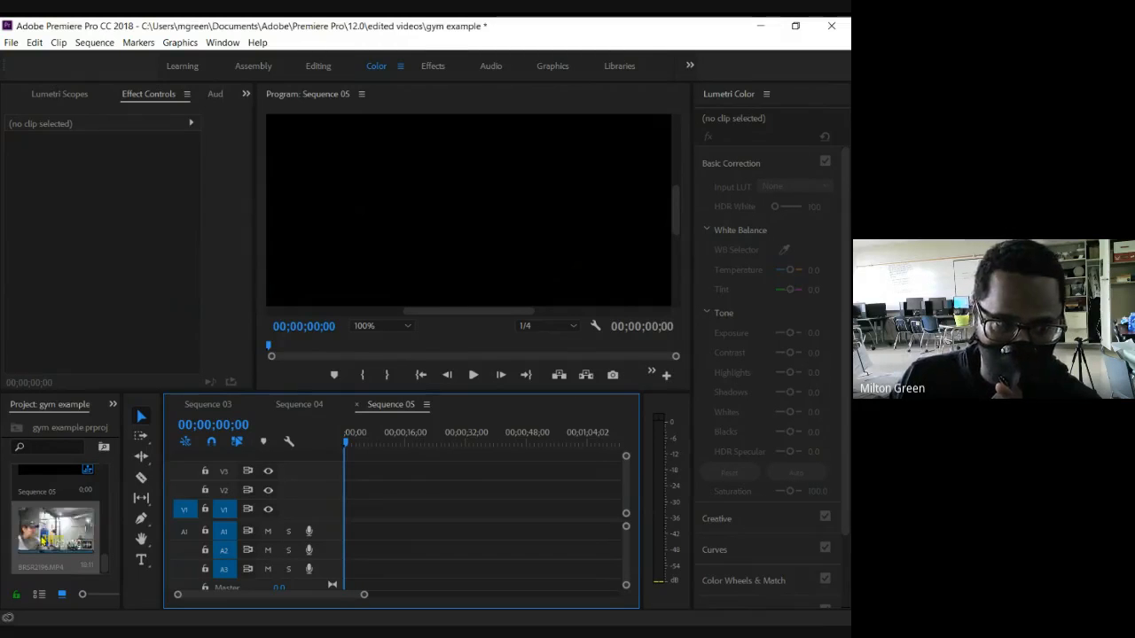
Place the clip BRSR2196.MP4 at the start of video track V1 and change the sequence settings to match it
left_click_drag(40, 535, 356, 520)
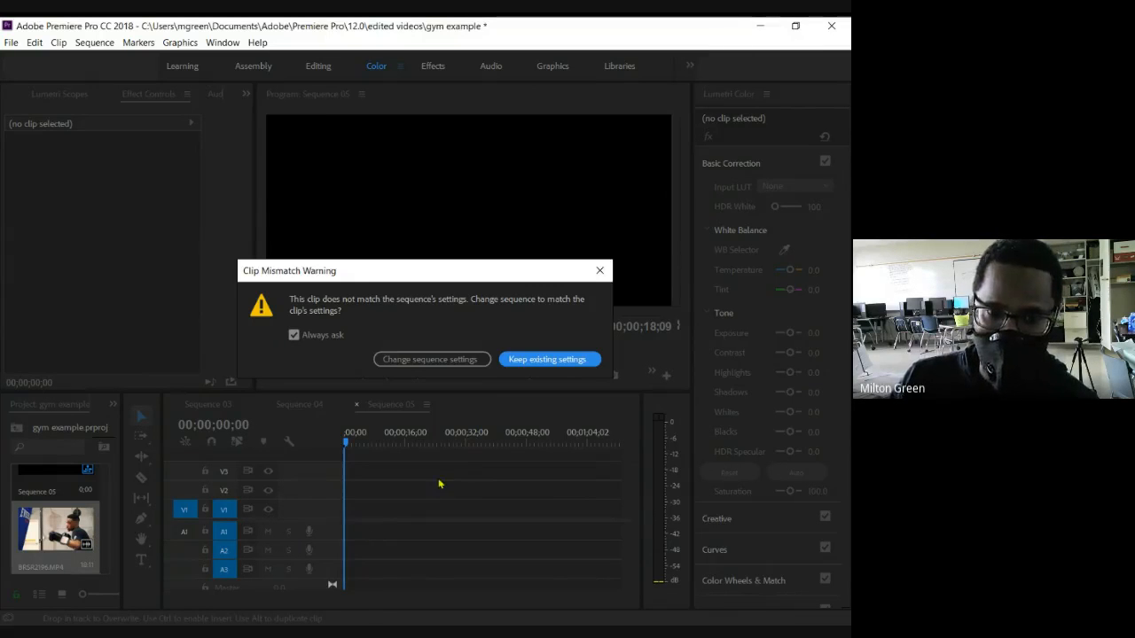
left_click(415, 360)
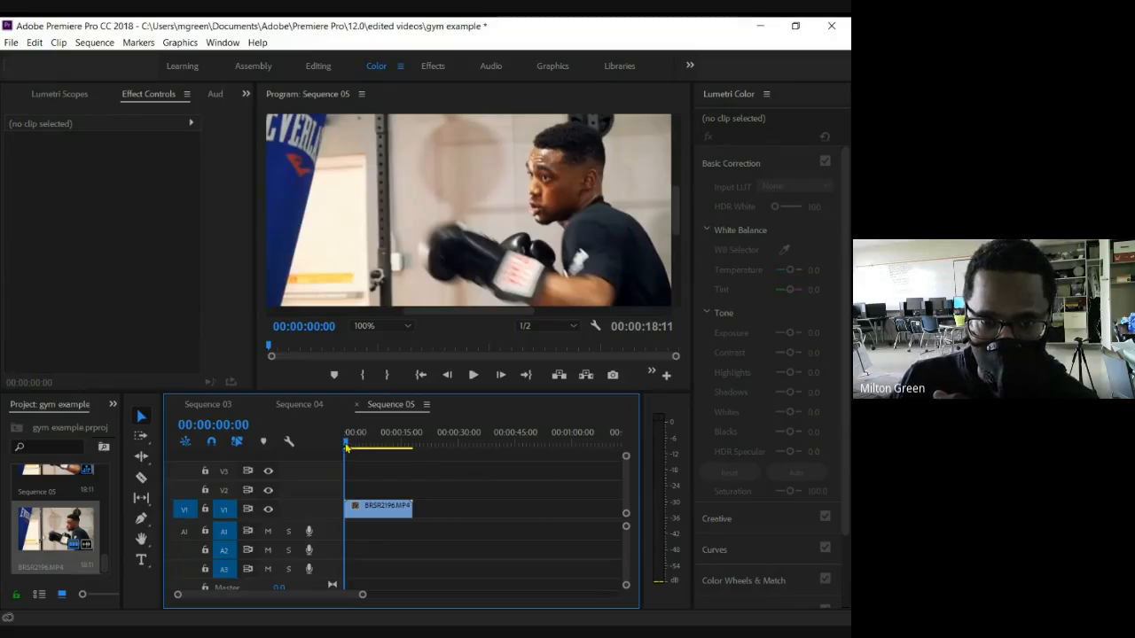
mouse_move(346, 448)
left_mouse_down()
mouse_move(408, 451)
mouse_move(349, 451)
mouse_move(344, 463)
left_mouse_up()
Set the program preview's zoom level to 75%
left_click(404, 327)
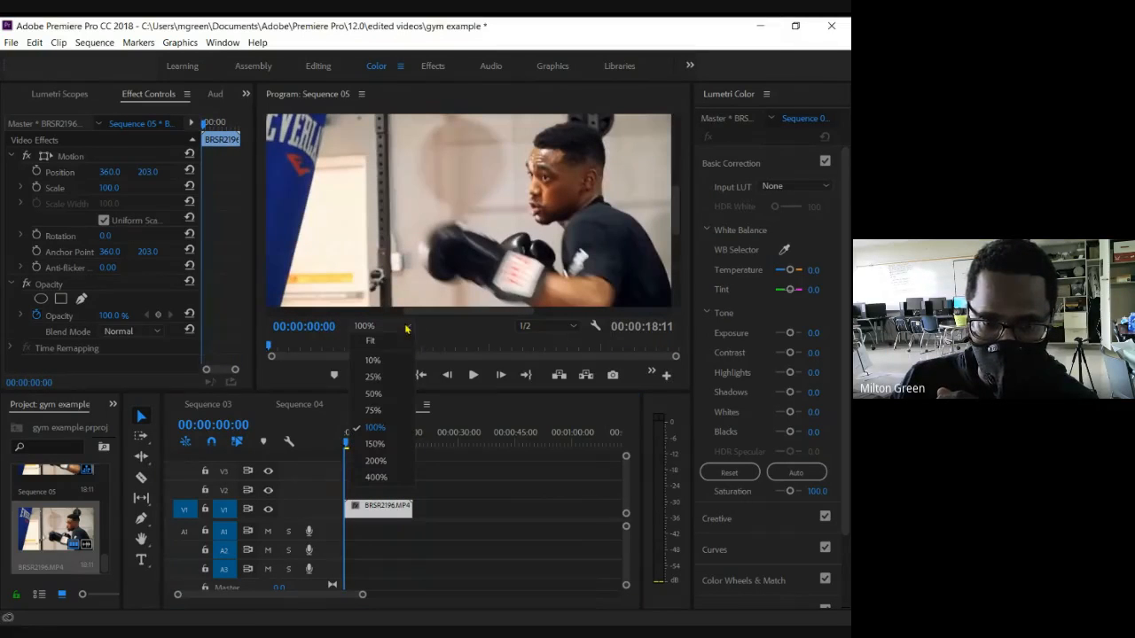
left_click(381, 414)
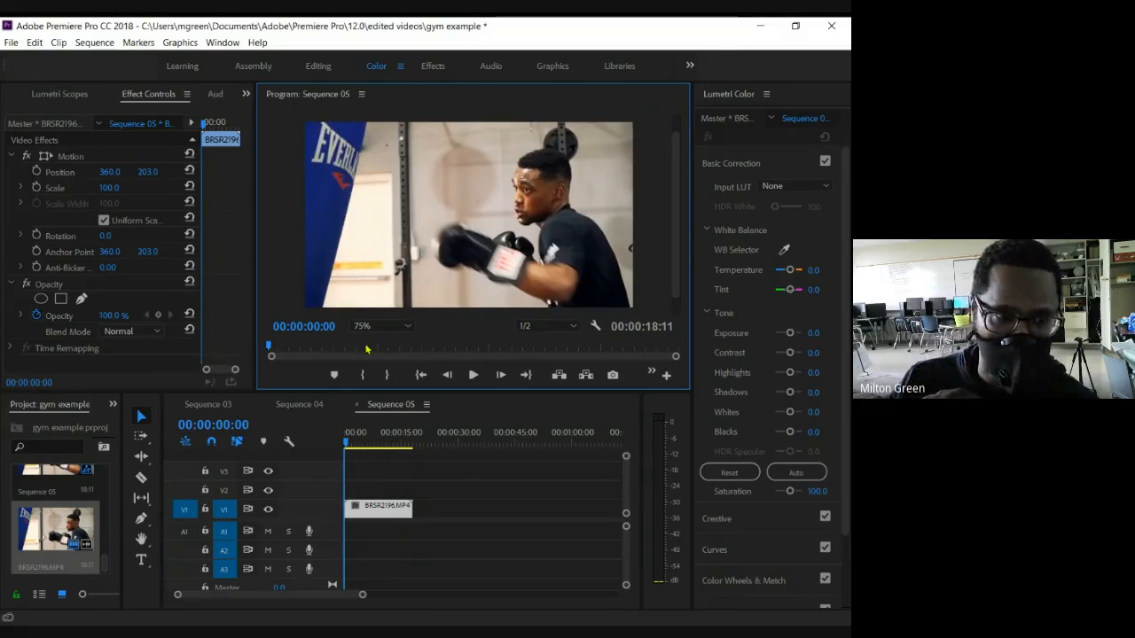
left_click(347, 444)
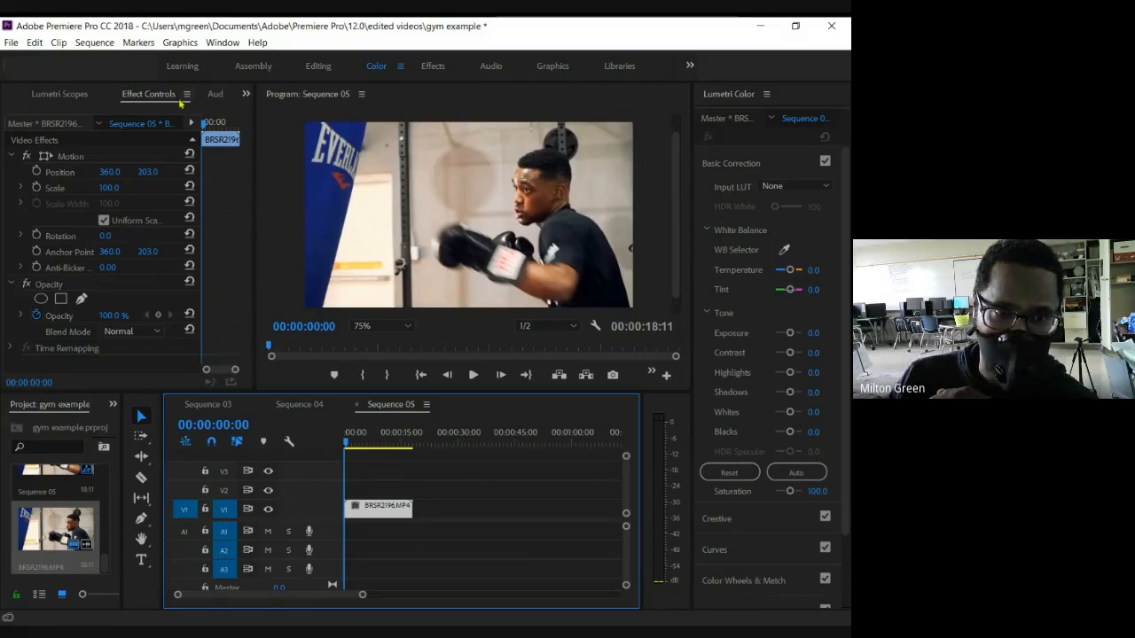
Show the effect controls of the clip on V1 and increase its Scale to 105
left_click(247, 96)
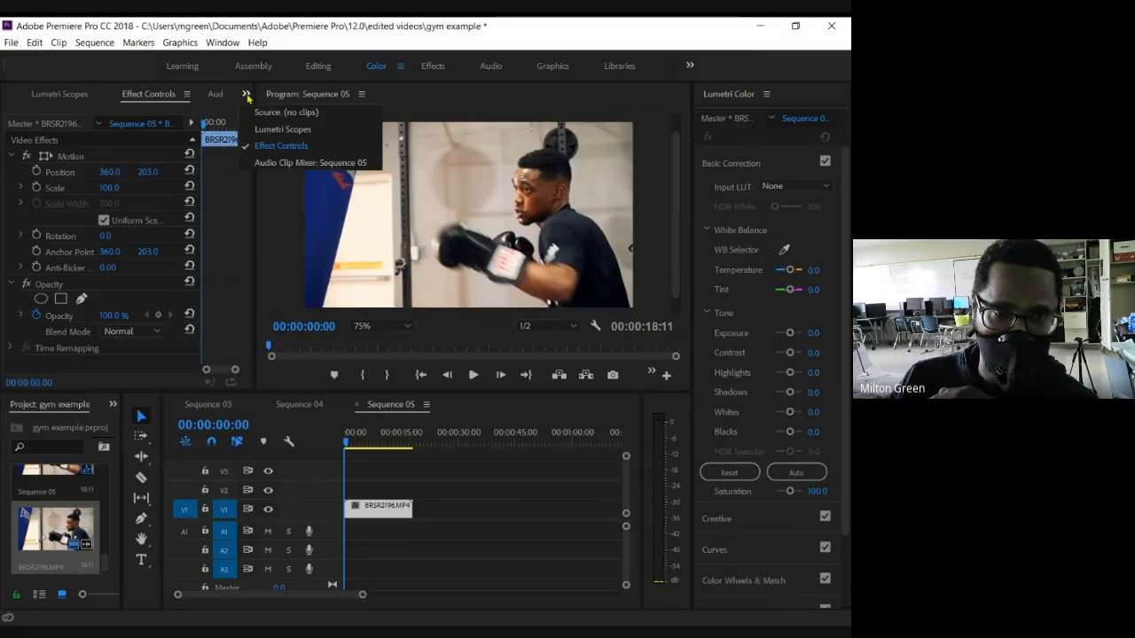
left_click(265, 150)
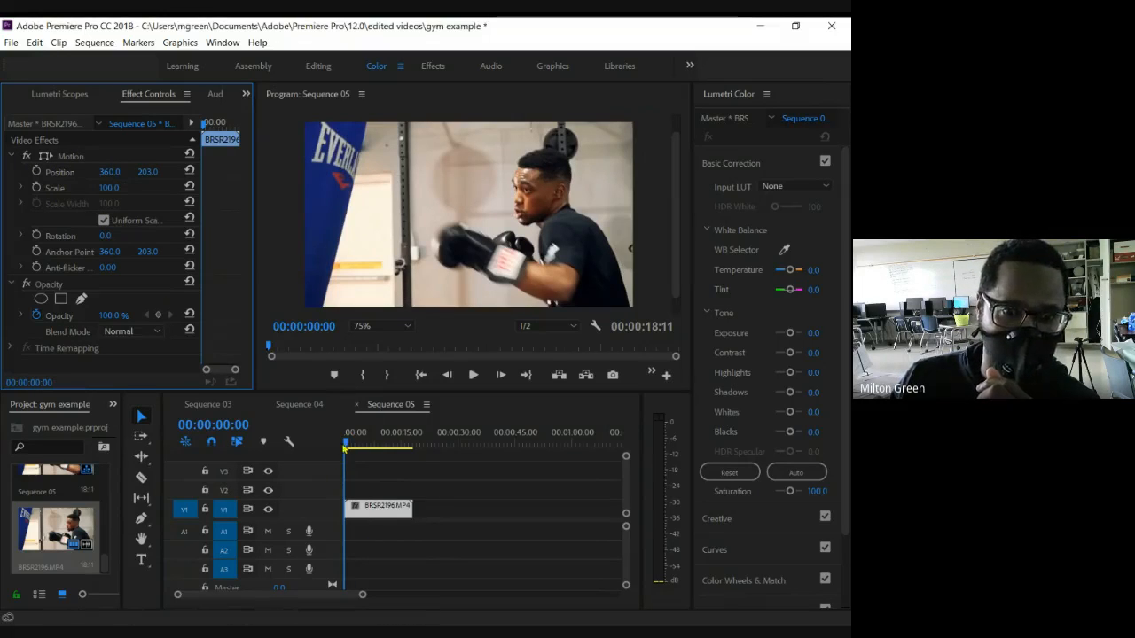
mouse_move(345, 449)
left_mouse_down()
mouse_move(369, 448)
mouse_move(345, 448)
left_mouse_up()
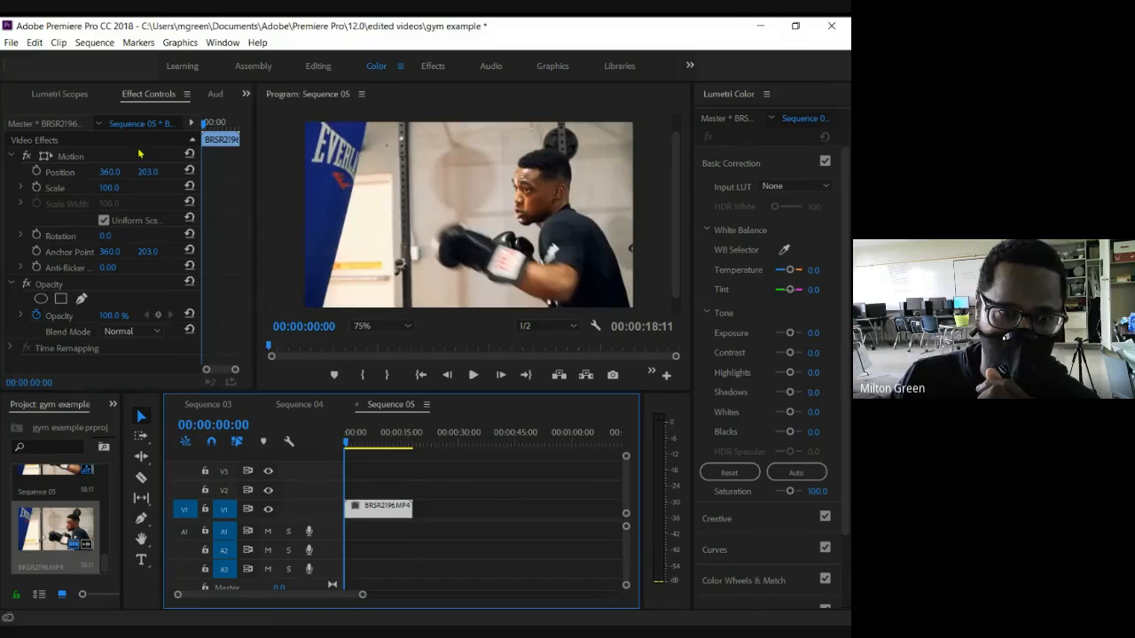
left_click(21, 188)
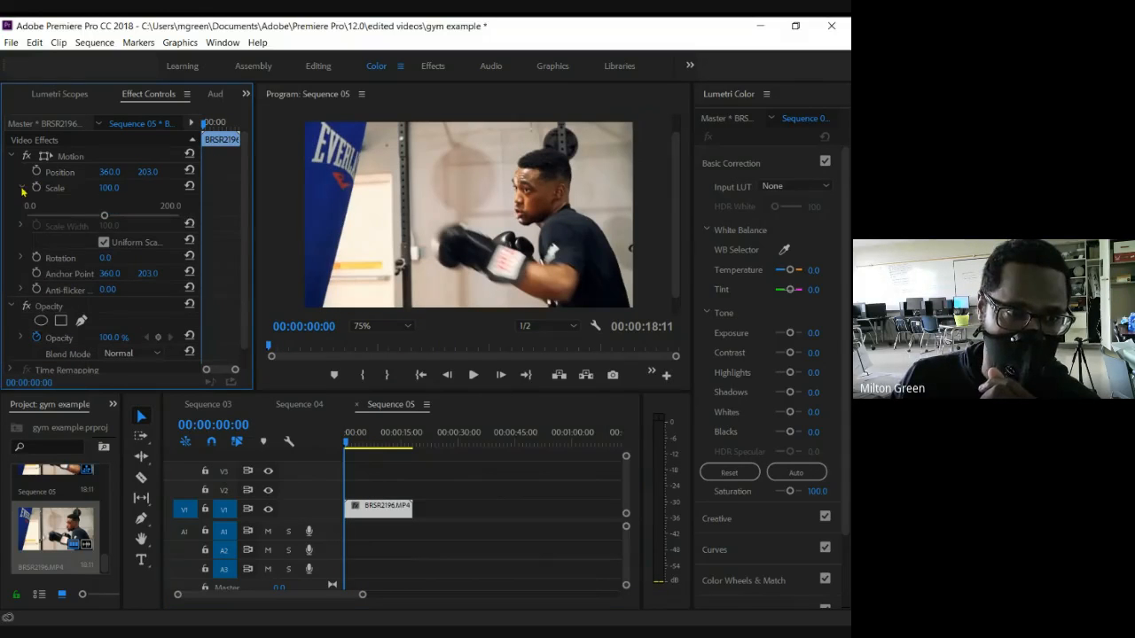
left_click(21, 188)
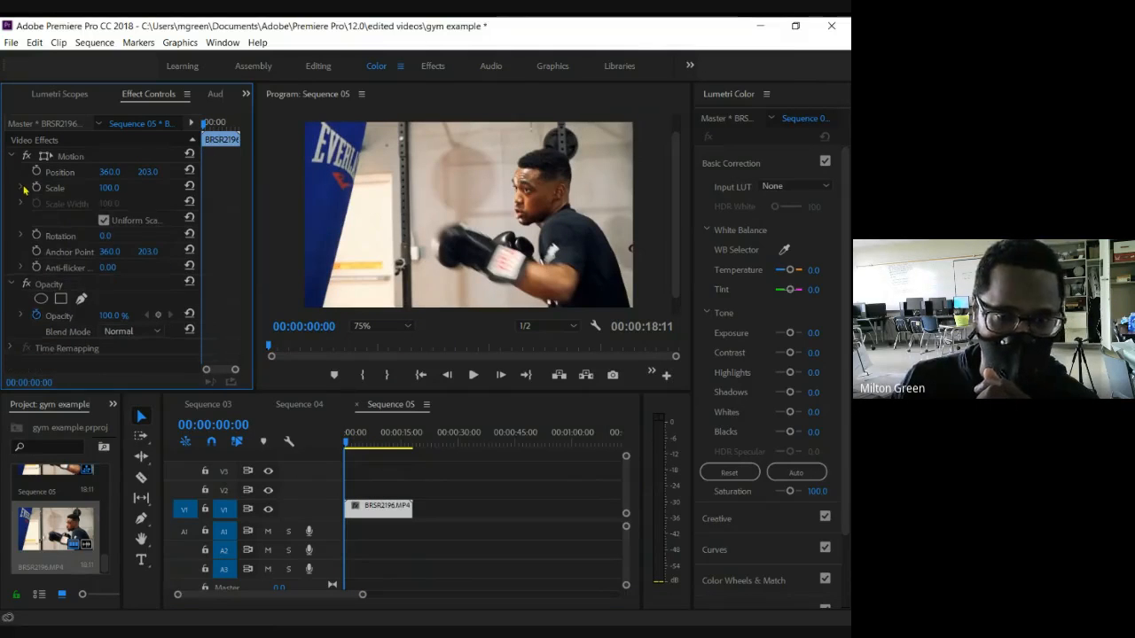
left_click(21, 188)
mouse_move(111, 218)
left_mouse_down()
mouse_move(82, 219)
mouse_move(140, 219)
mouse_move(109, 219)
mouse_move(127, 219)
mouse_move(109, 231)
left_mouse_up()
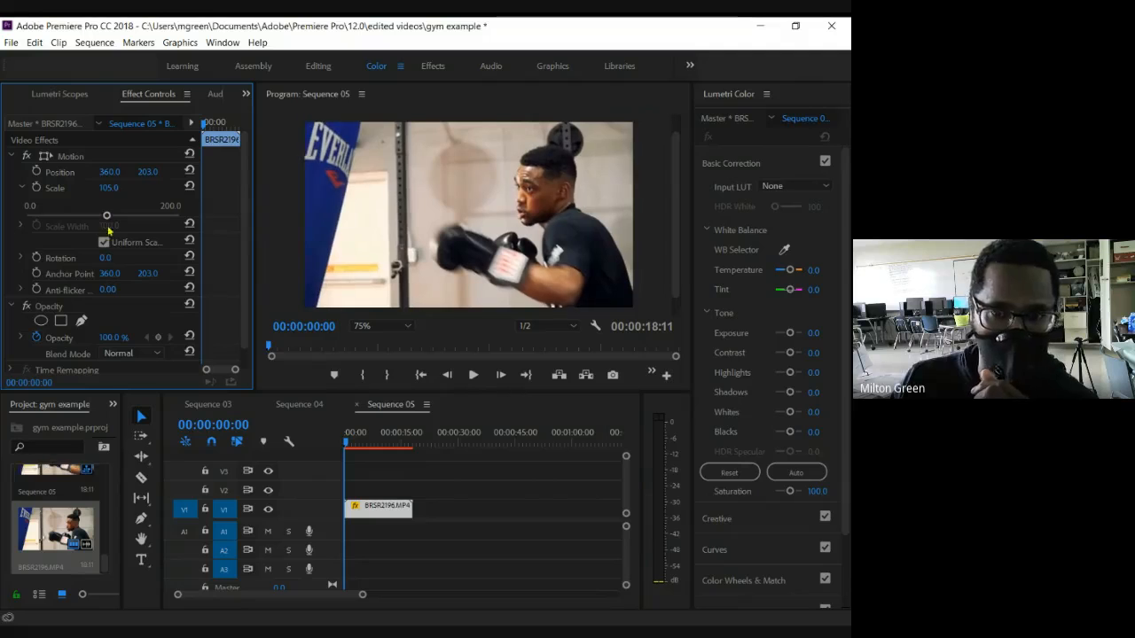
Duplicate the V1 clip onto V2 directly above it, and select the copy with the playhead at 00:00:06:18
left_click_drag(377, 513, 367, 481)
left_click_drag(345, 444, 369, 446)
left_click(385, 496)
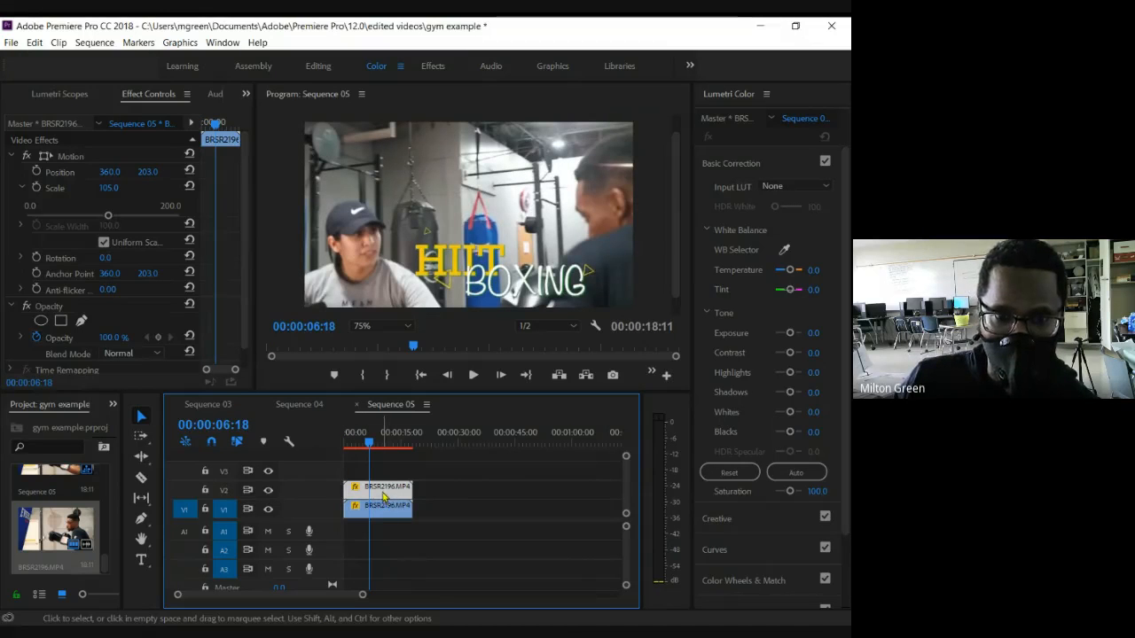
Shrink the V2 clip to a Scale of 39.6 and move it to position 305, 97
left_click_drag(116, 216, 56, 216)
left_click(480, 213)
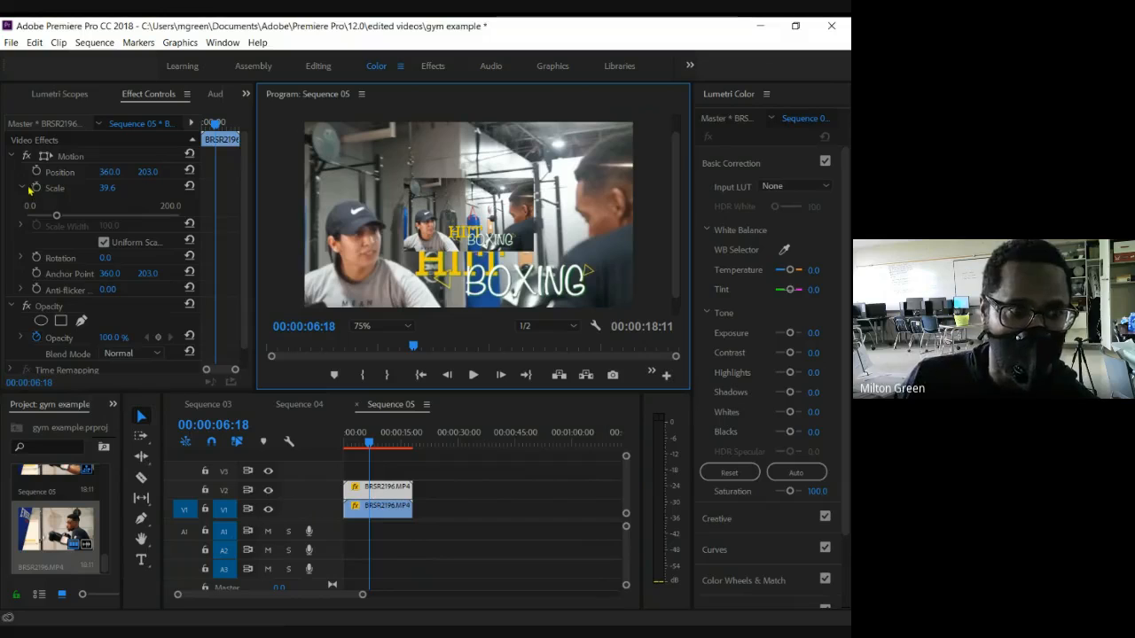
left_click_drag(111, 178, 49, 187)
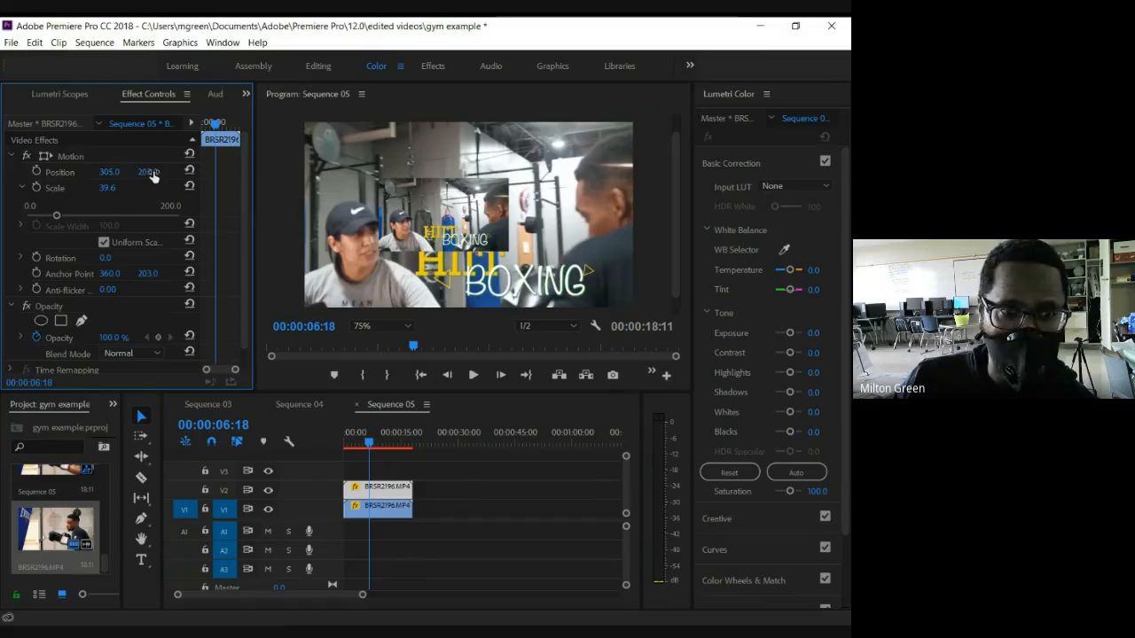
left_click_drag(152, 175, 77, 137)
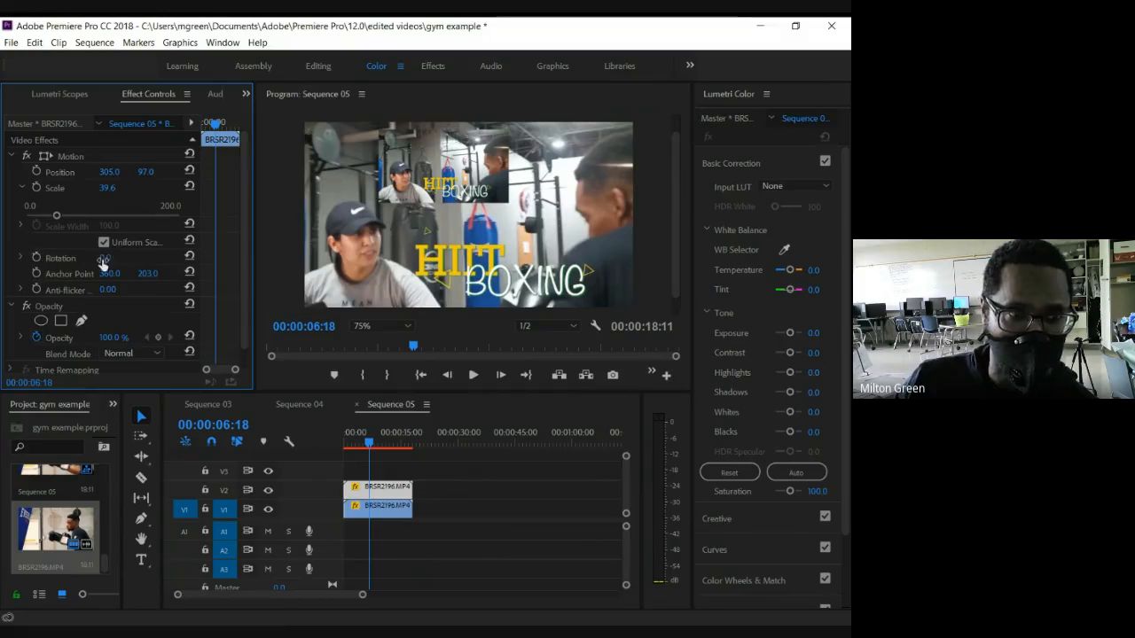
Rotate the V2 clip by 2° and enlarge its Scale to 53.5
left_click_drag(106, 262, 116, 284)
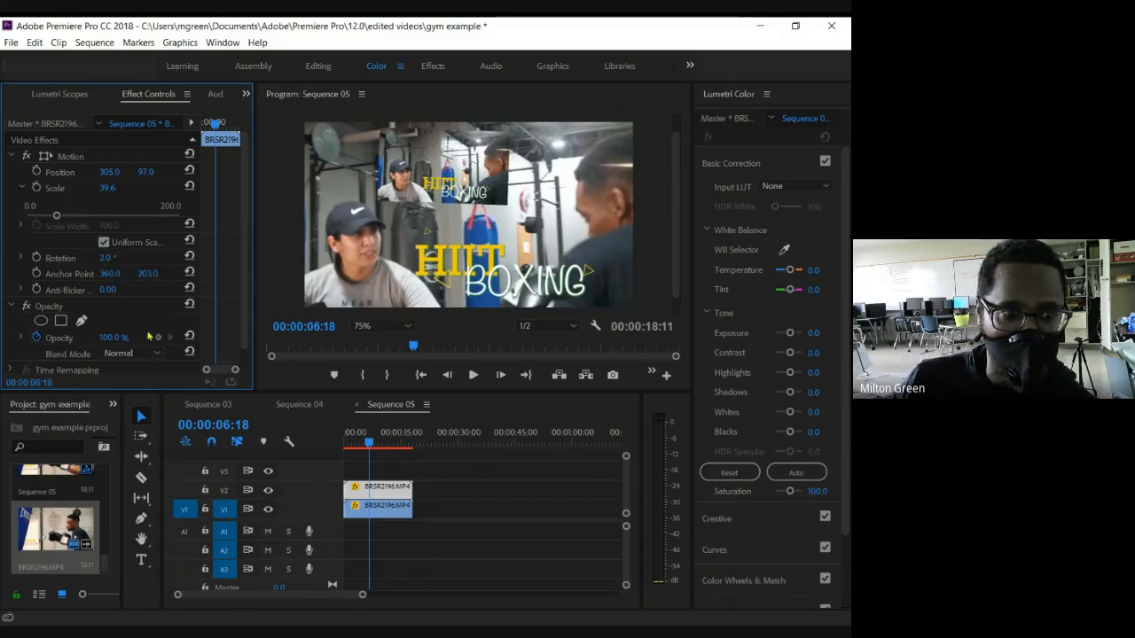
scroll(13, 286, "down", 1)
left_click(14, 285)
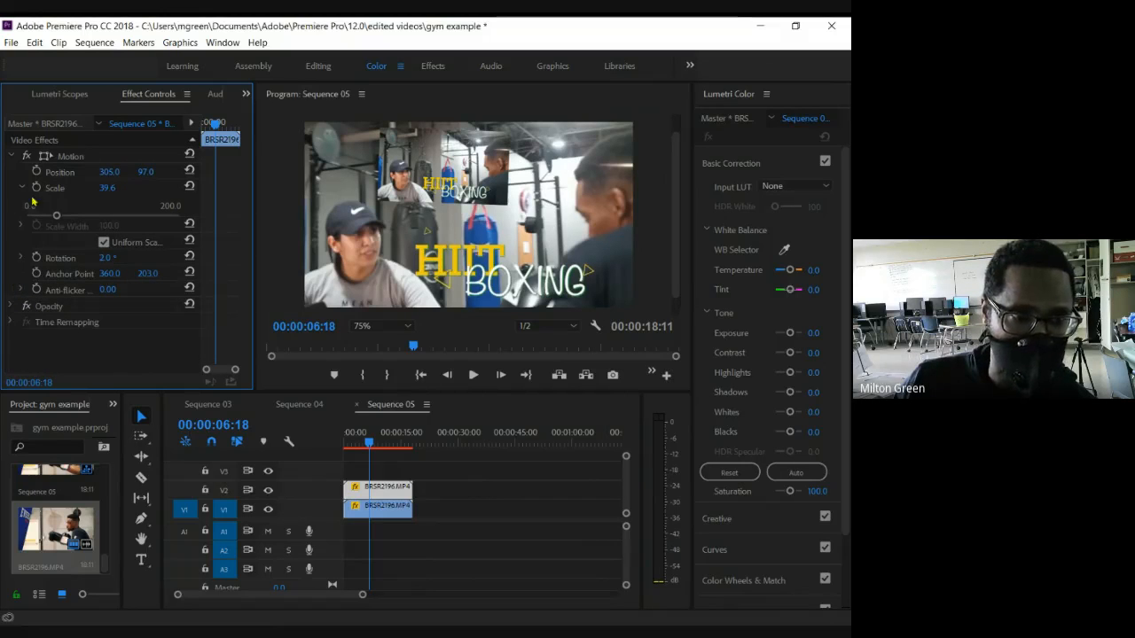
mouse_move(56, 215)
left_mouse_down()
mouse_move(81, 222)
mouse_move(67, 227)
left_mouse_up()
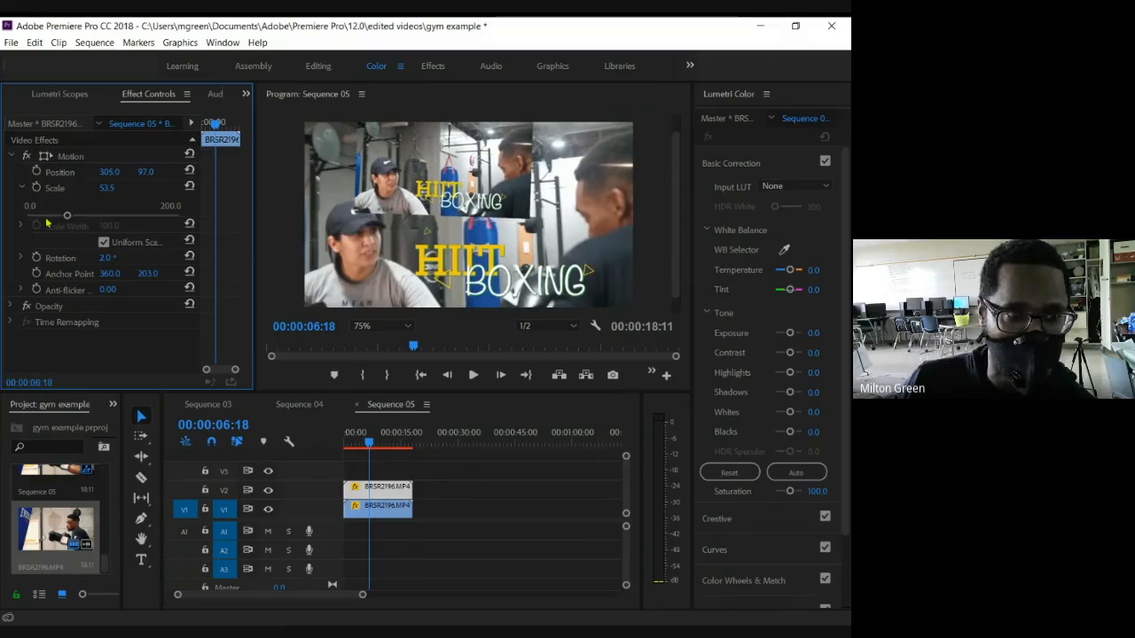
Add an opacity keyframe to the V2 clip at 00:00:06:18 and set its opacity to 54%
left_click(11, 157)
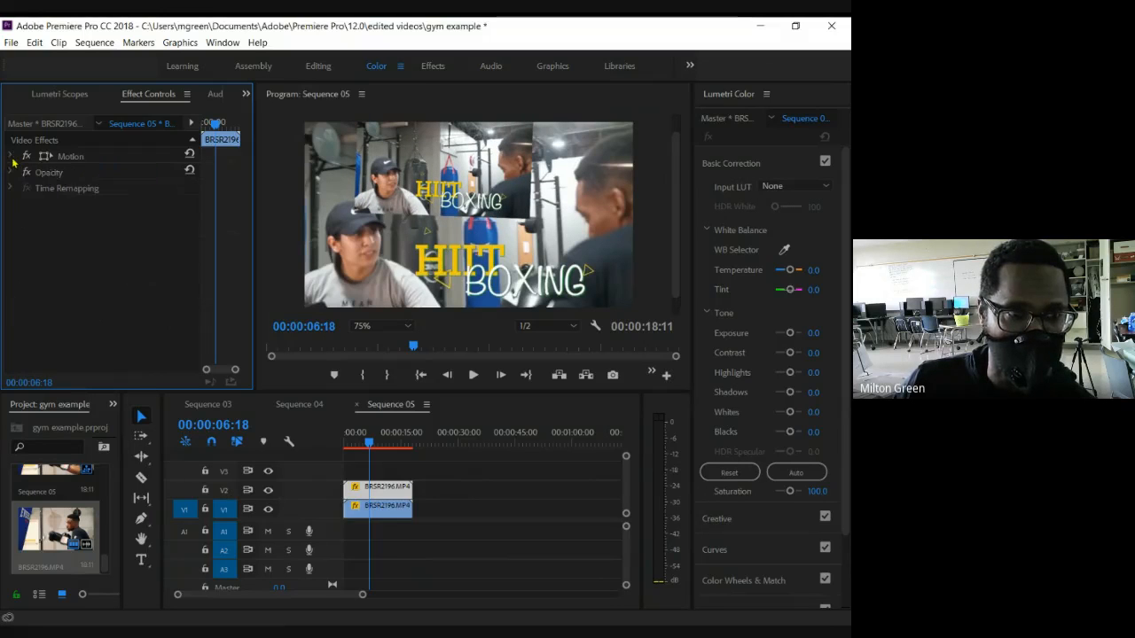
left_click(11, 173)
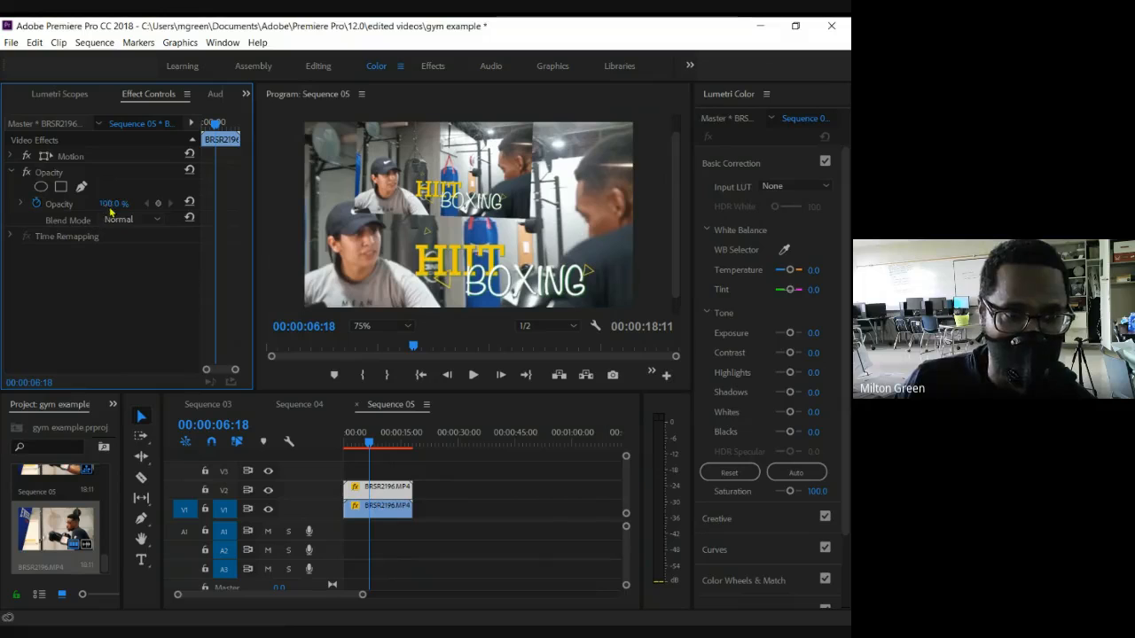
left_click(158, 203)
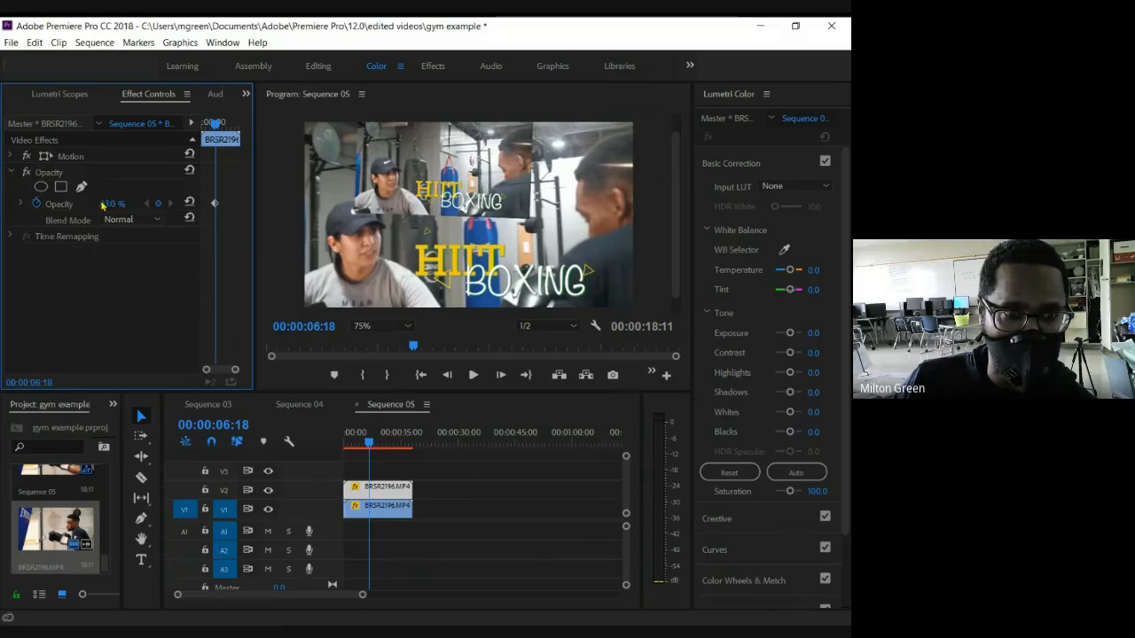
mouse_move(154, 207)
left_mouse_down()
mouse_move(216, 217)
mouse_move(88, 217)
mouse_move(189, 217)
mouse_move(152, 219)
mouse_move(162, 220)
left_mouse_up()
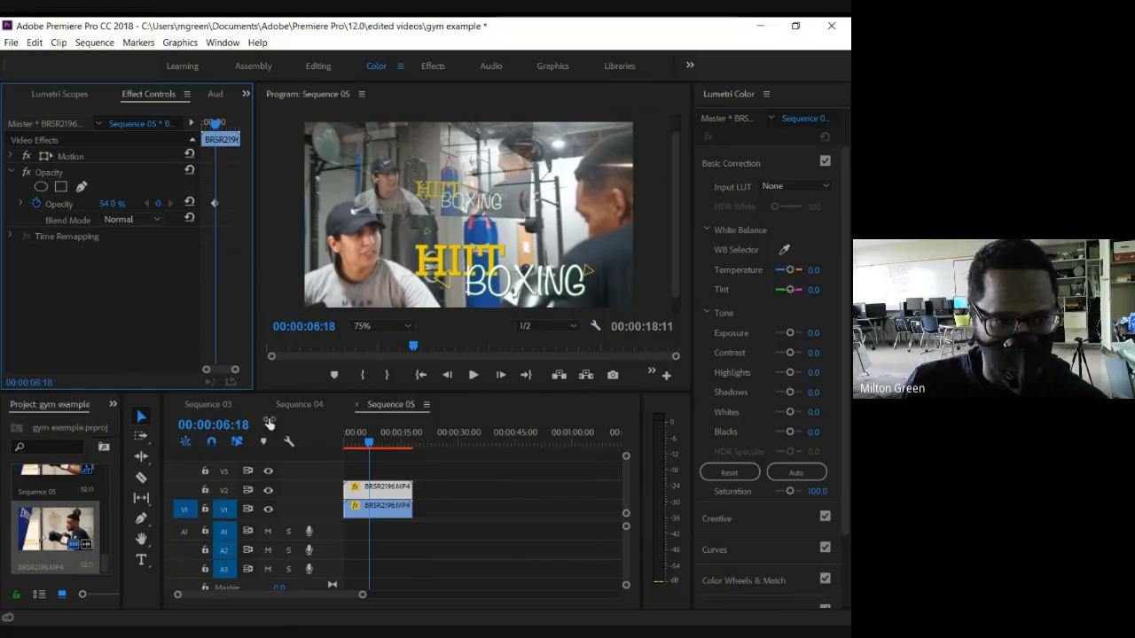
Move the playhead to 00:00:07:00 and lower the V2 clip's Lumetri exposure to -0.3
mouse_move(356, 436)
left_mouse_down()
mouse_move(330, 450)
mouse_move(371, 452)
left_mouse_up()
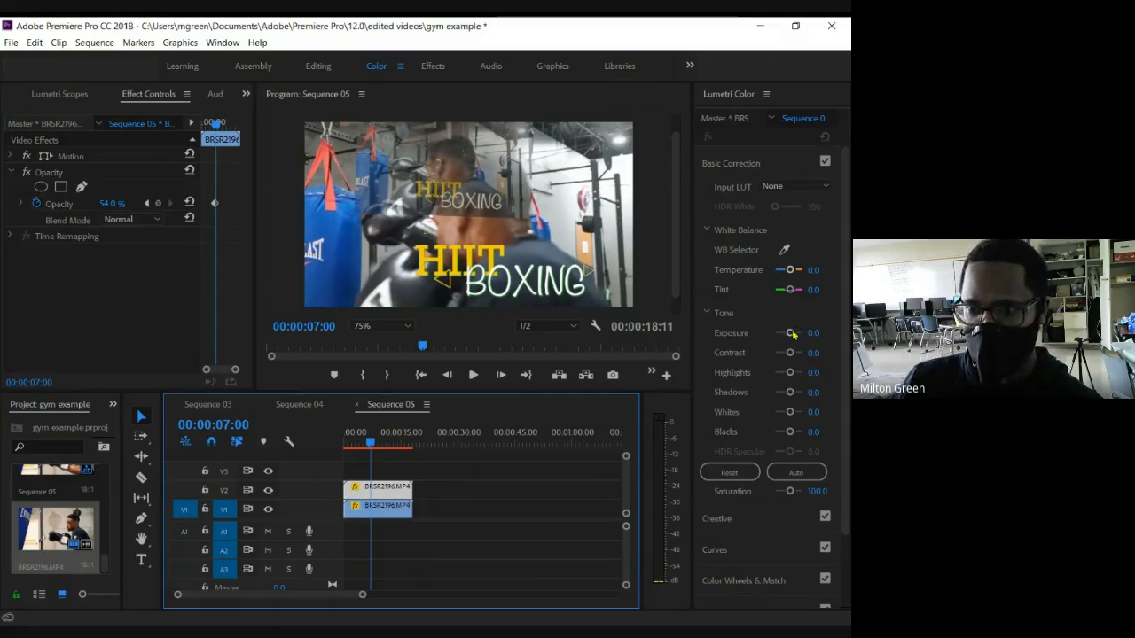
left_click_drag(792, 334, 768, 335)
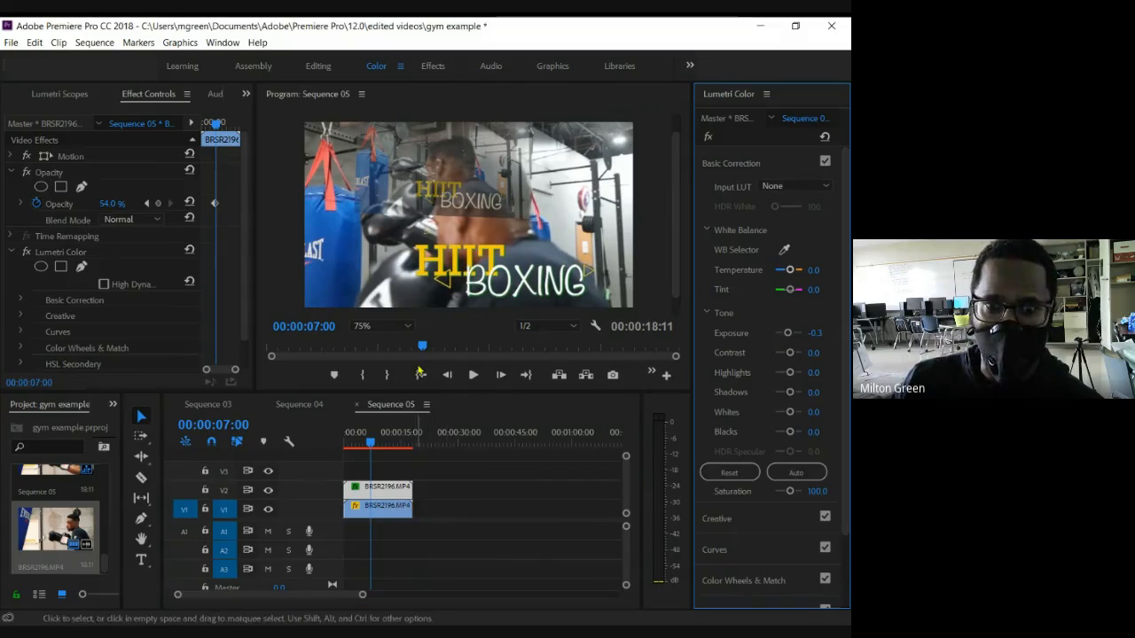
Switch to the Effects workspace, move the playhead to 00:00:05:18 and apply the Mosaic stylize effect to the V2 clip
left_click(434, 67)
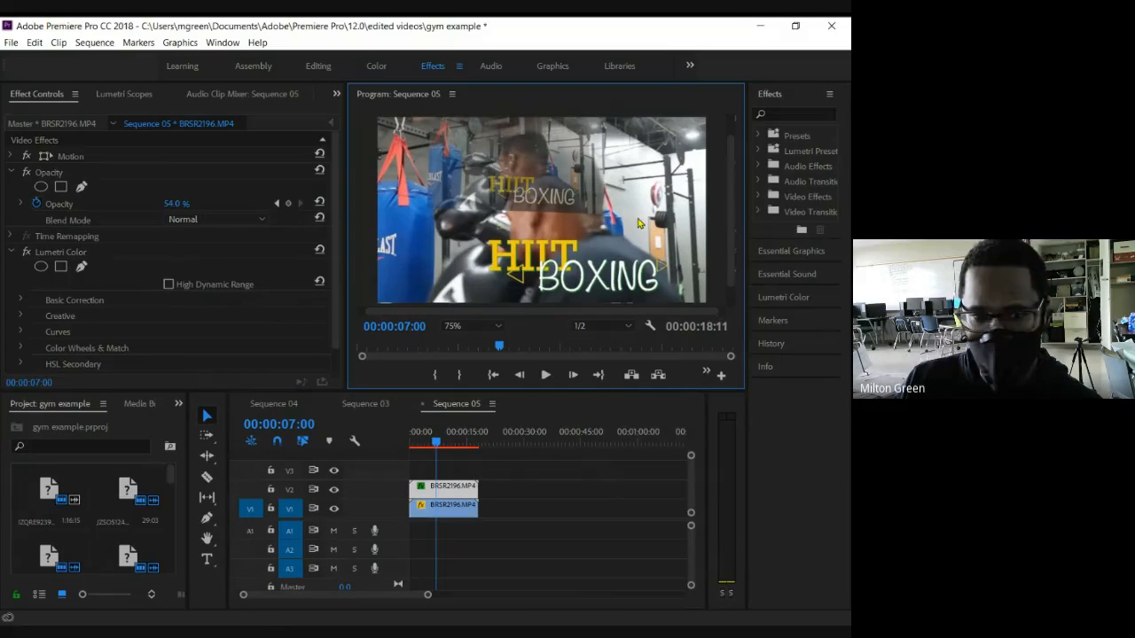
left_click_drag(458, 441, 434, 448)
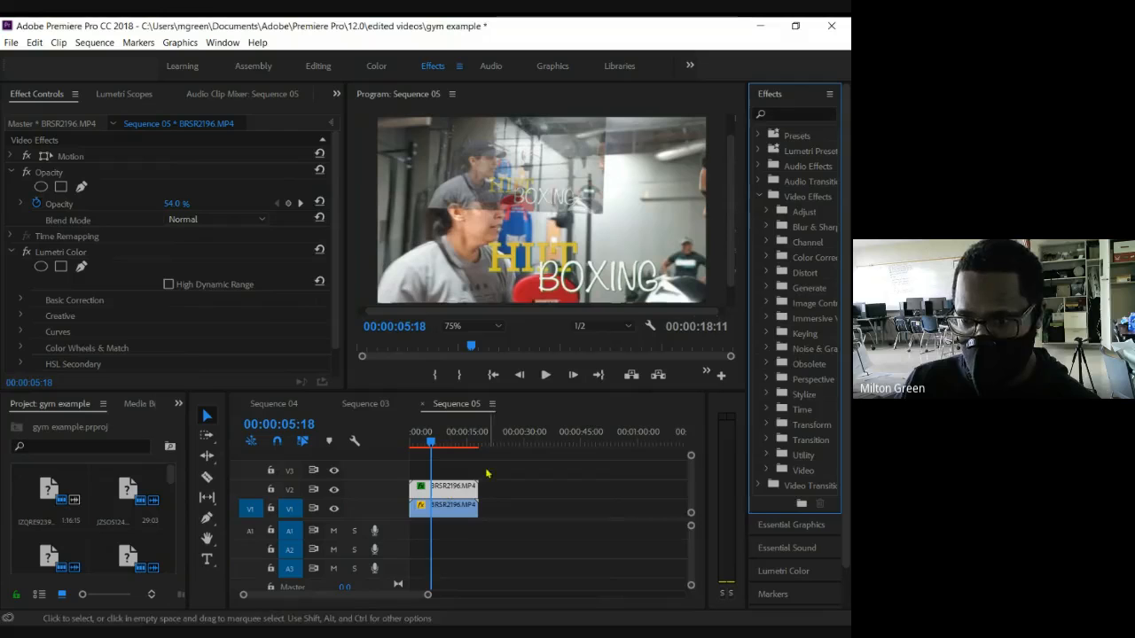
left_click(765, 394)
scroll(785, 397, "down", 4)
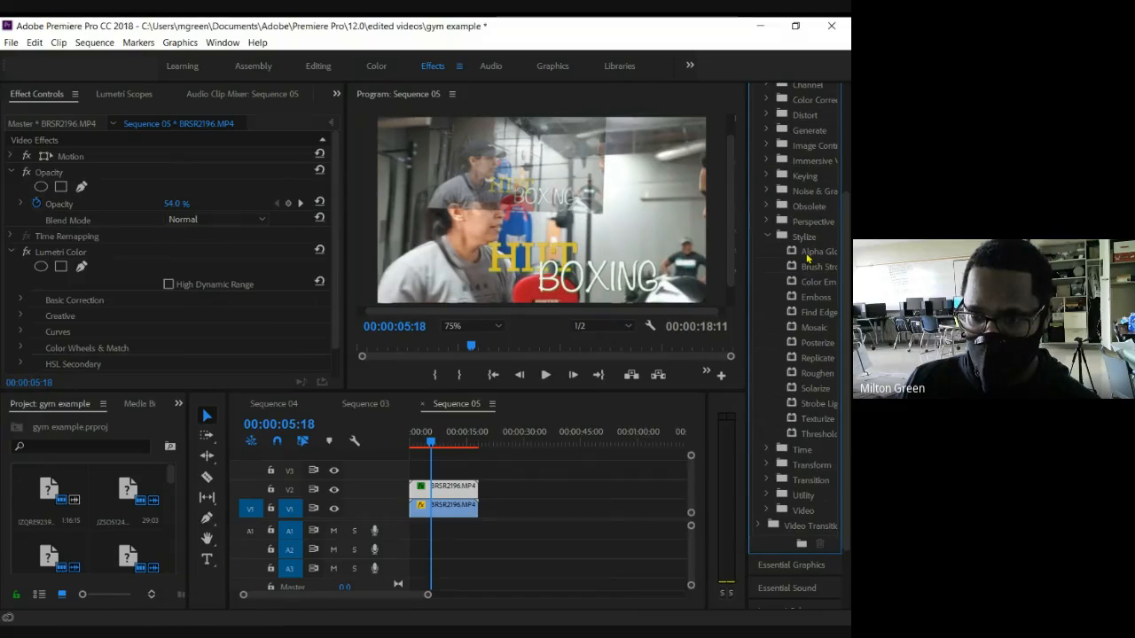
left_click(811, 328)
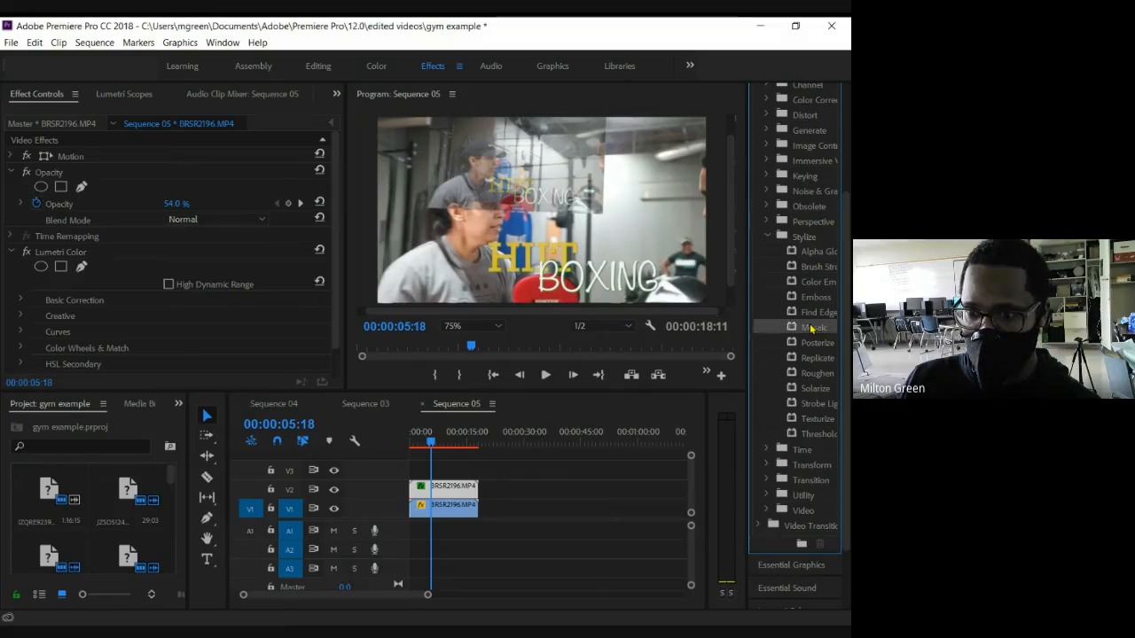
left_click_drag(810, 328, 441, 497)
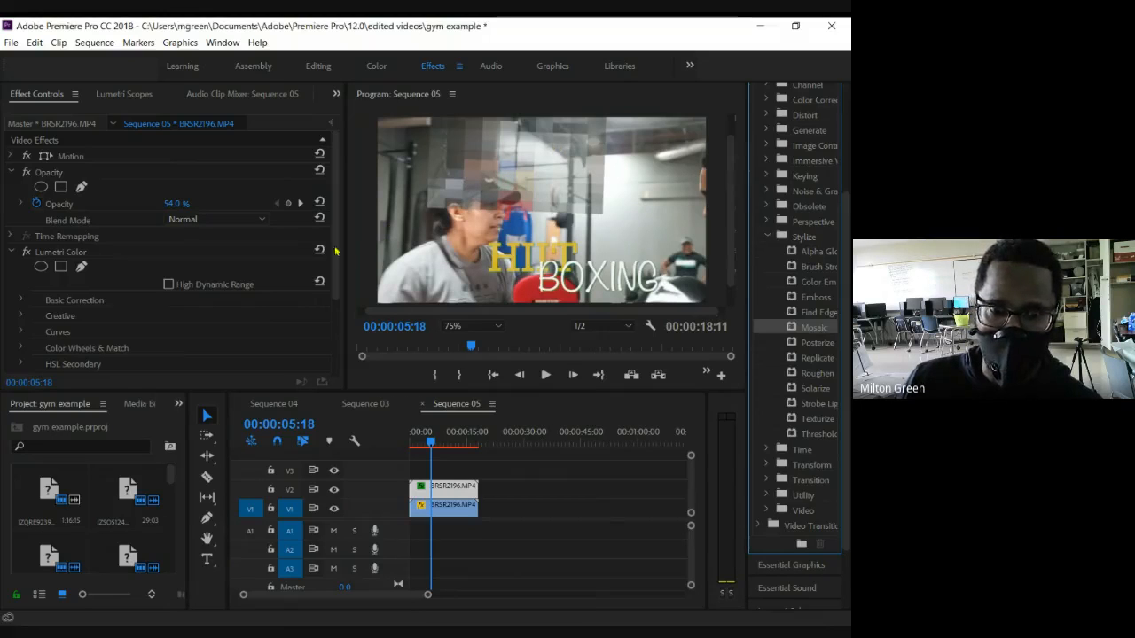
Set the Horizontal Blocks of the V2 clip's Mosaic effect to 122
left_click_drag(341, 256, 335, 340)
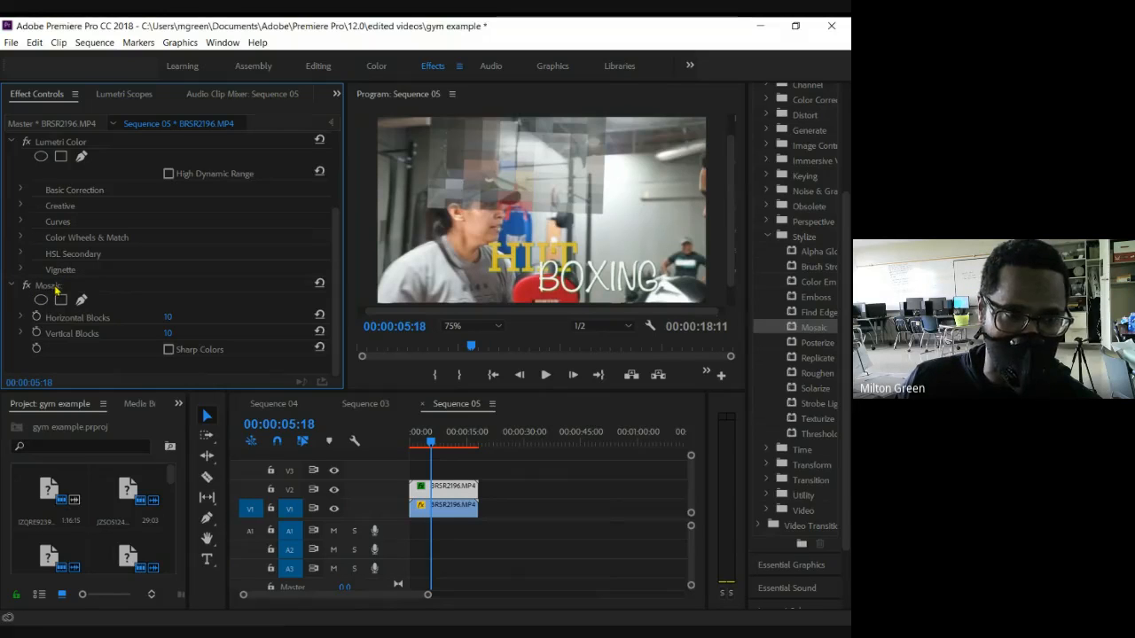
left_click(21, 318)
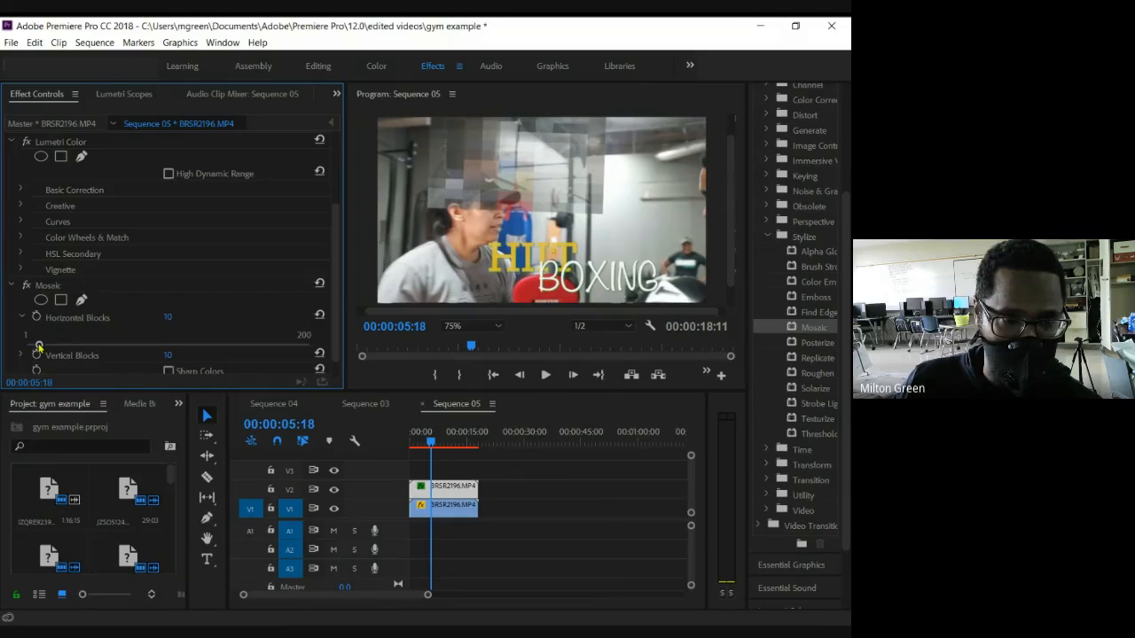
left_click_drag(39, 345, 199, 346)
scroll(124, 372, "down", 1)
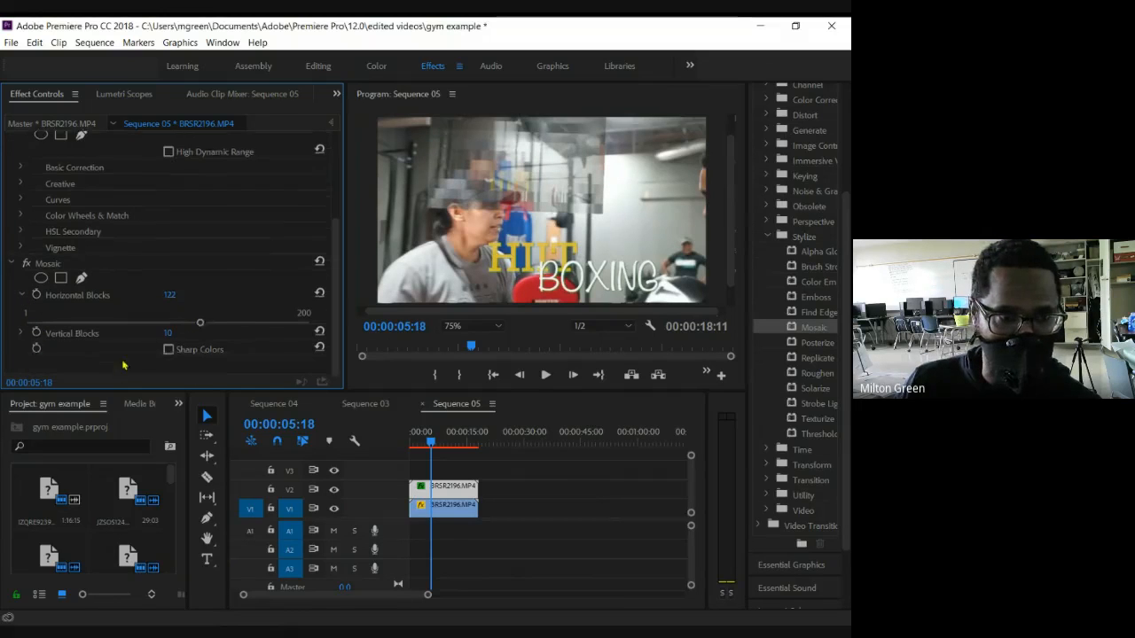
Set the Mosaic effect's Vertical Blocks to 29 and switch the effect off
scroll(89, 359, "up", 4)
scroll(44, 353, "down", 2)
left_click(20, 364)
scroll(36, 355, "down", 1)
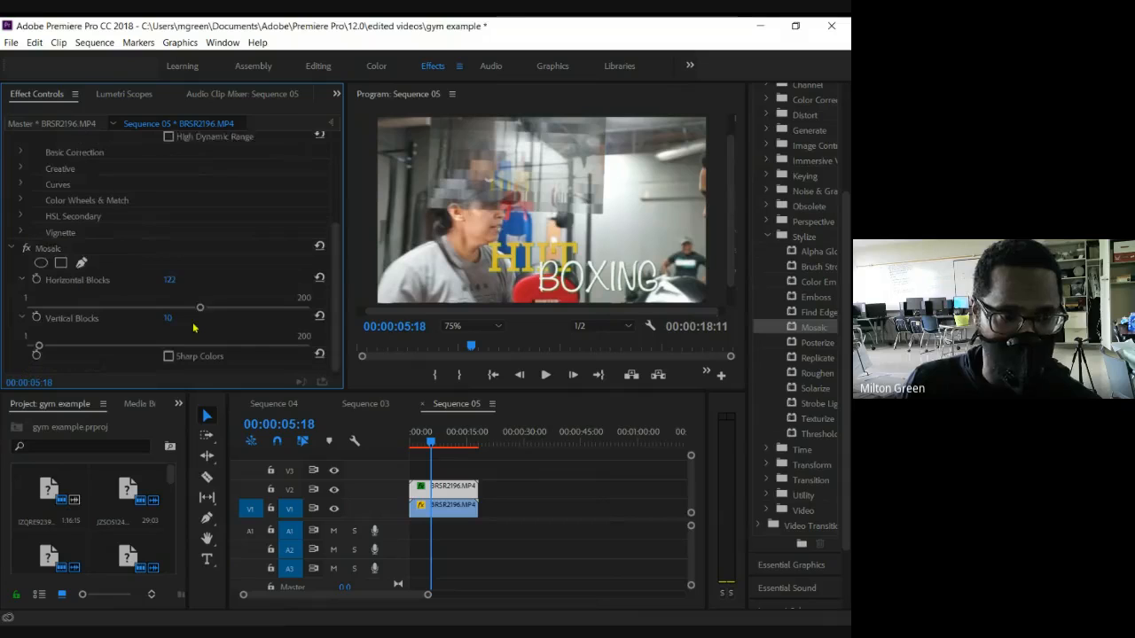
left_click_drag(39, 342, 66, 352)
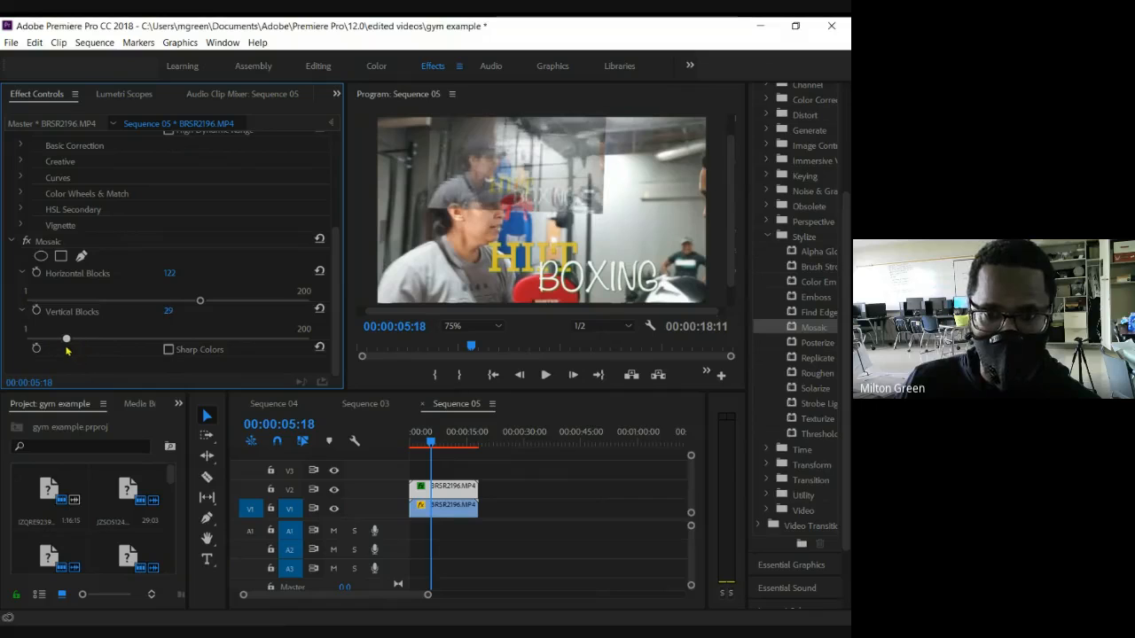
left_click(28, 242)
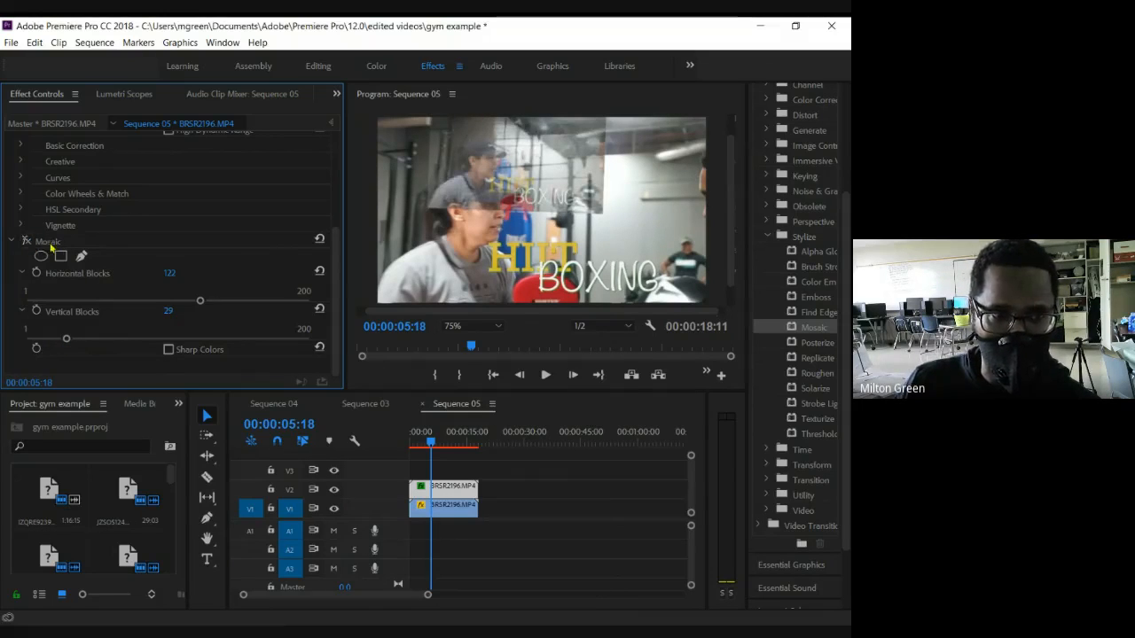
Remove the Mosaic effect from the V2 clip and apply the Solarize stylize effect to it instead
key("Delete")
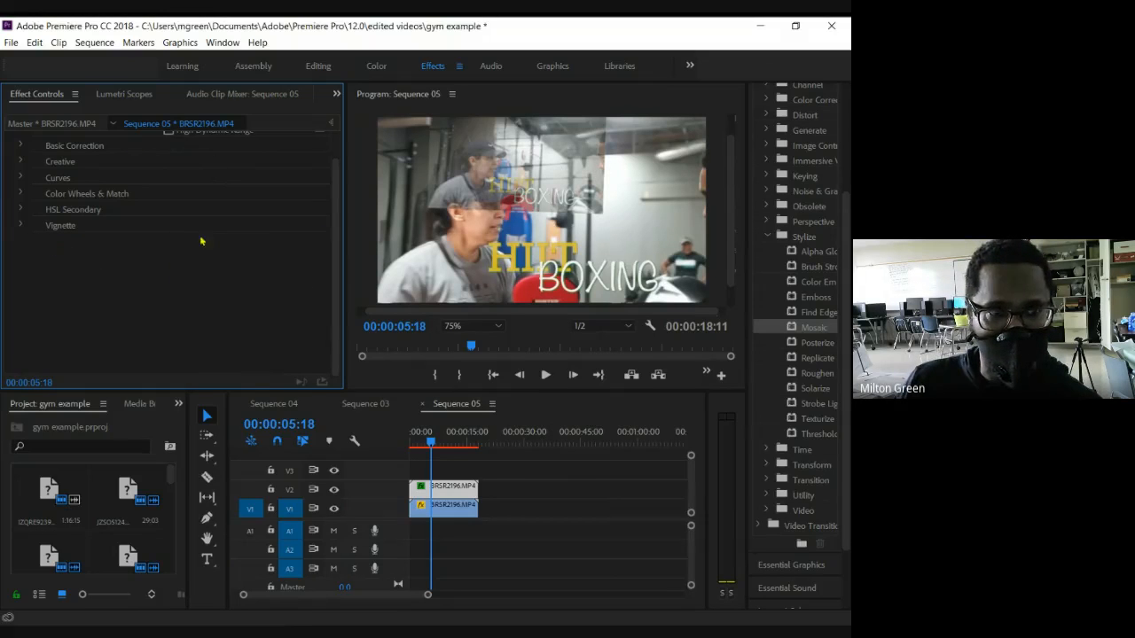
left_click(800, 390)
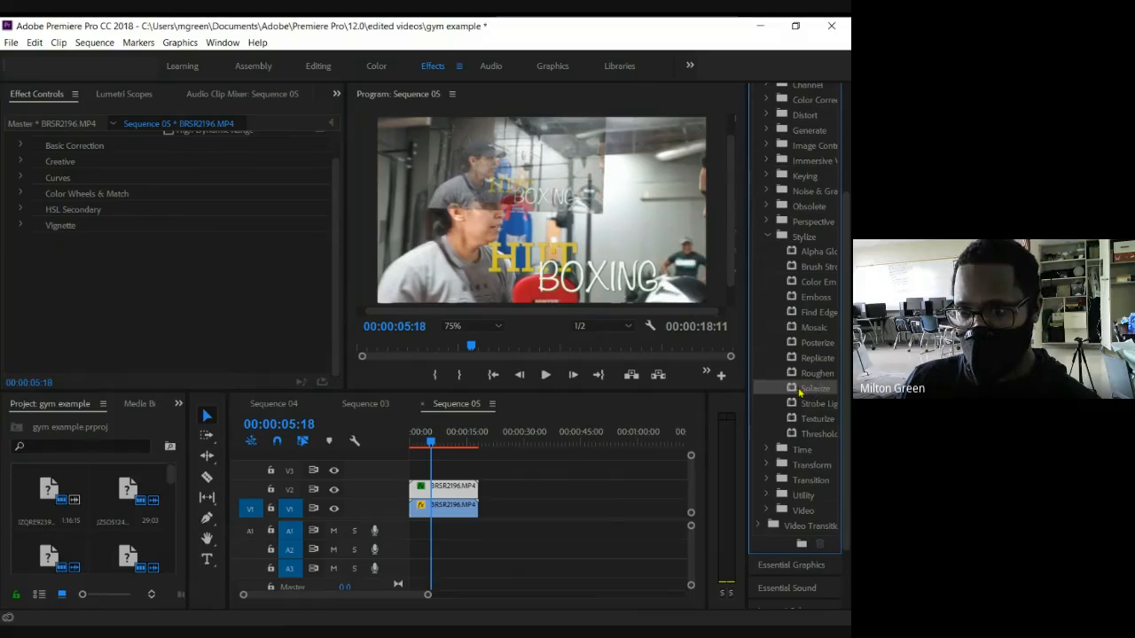
left_click_drag(801, 389, 434, 496)
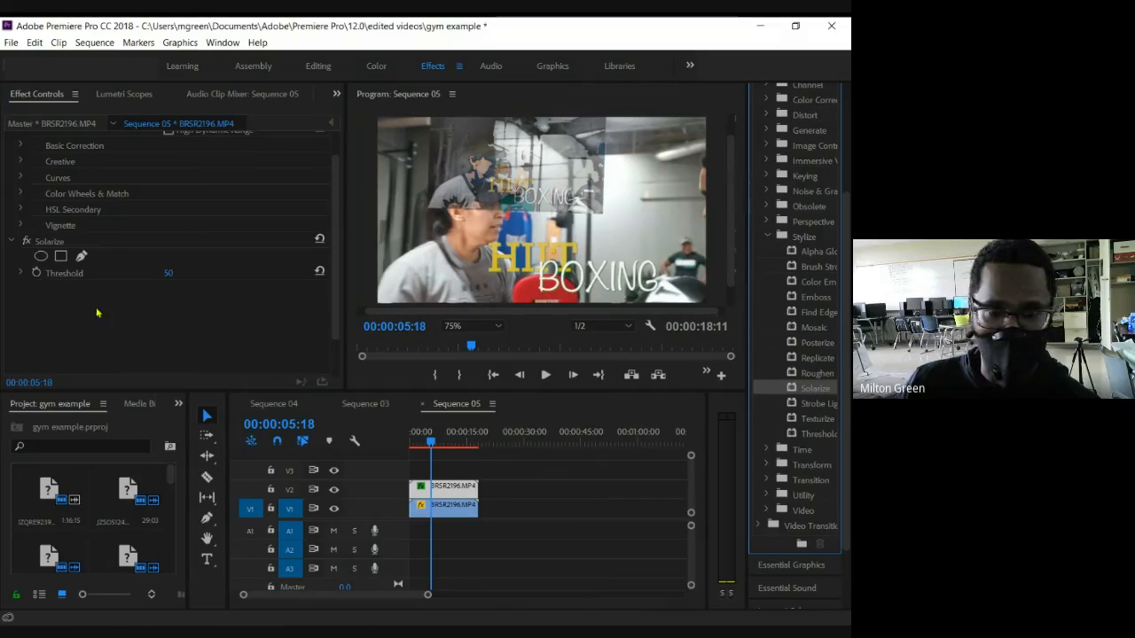
Set the Threshold of the V2 clip's Solarize effect to 45 and move the playhead to 00:00:05:06
left_click(17, 275)
scroll(21, 275, "up", 3)
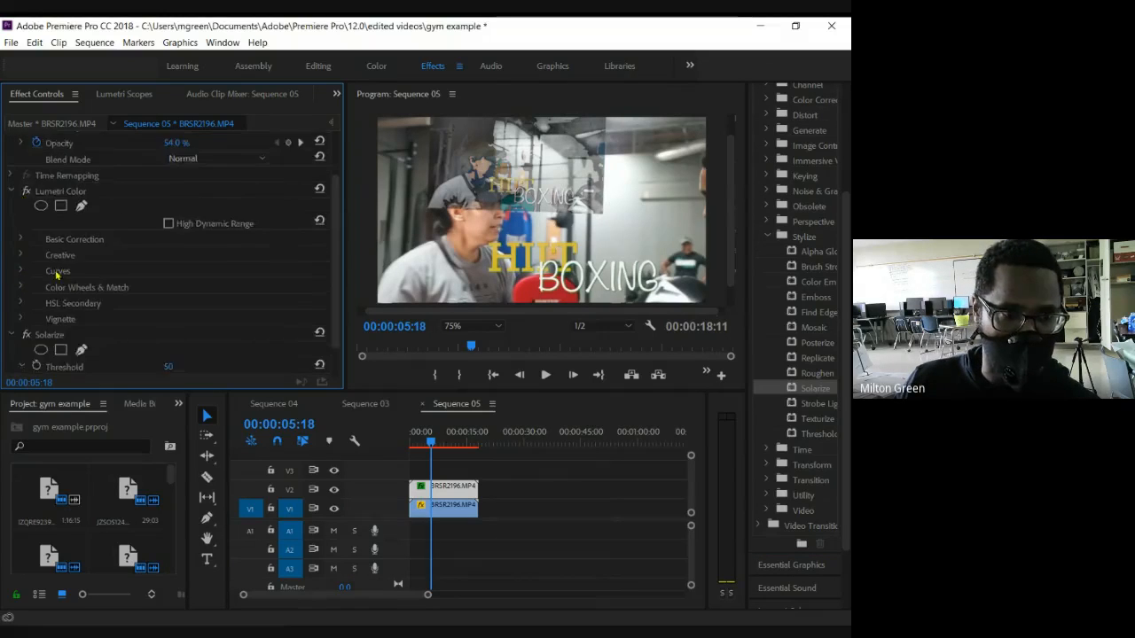
scroll(42, 284, "down", 2)
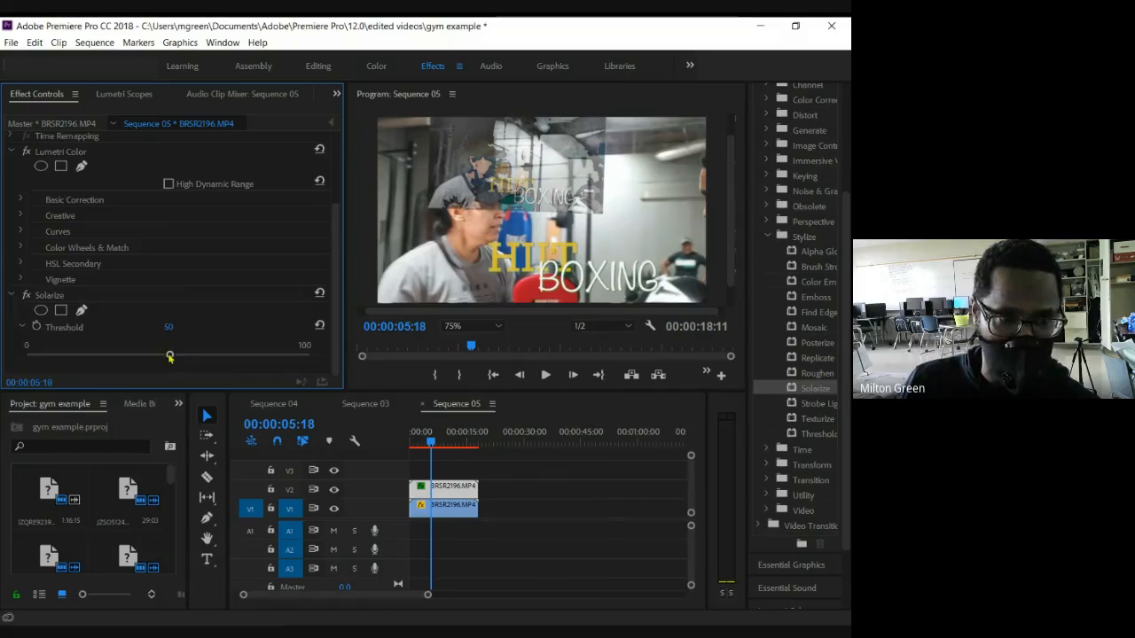
mouse_move(170, 355)
left_mouse_down()
mouse_move(116, 355)
mouse_move(192, 354)
mouse_move(134, 355)
mouse_move(177, 355)
mouse_move(147, 348)
mouse_move(155, 353)
left_mouse_up()
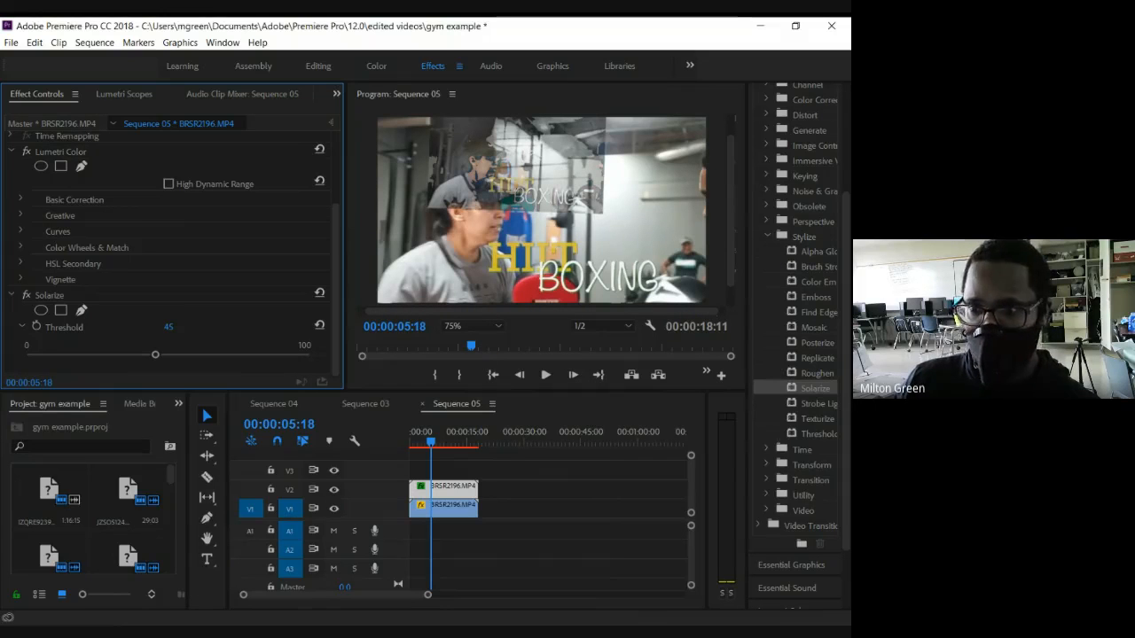
scroll(831, 223, "up", 5)
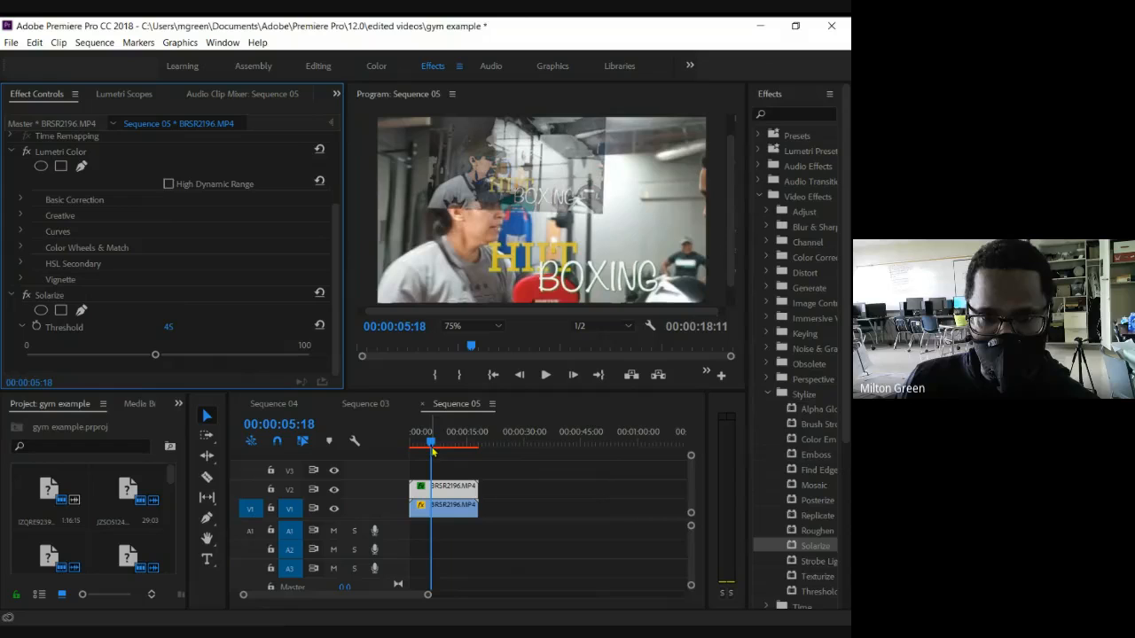
left_click_drag(432, 450, 431, 450)
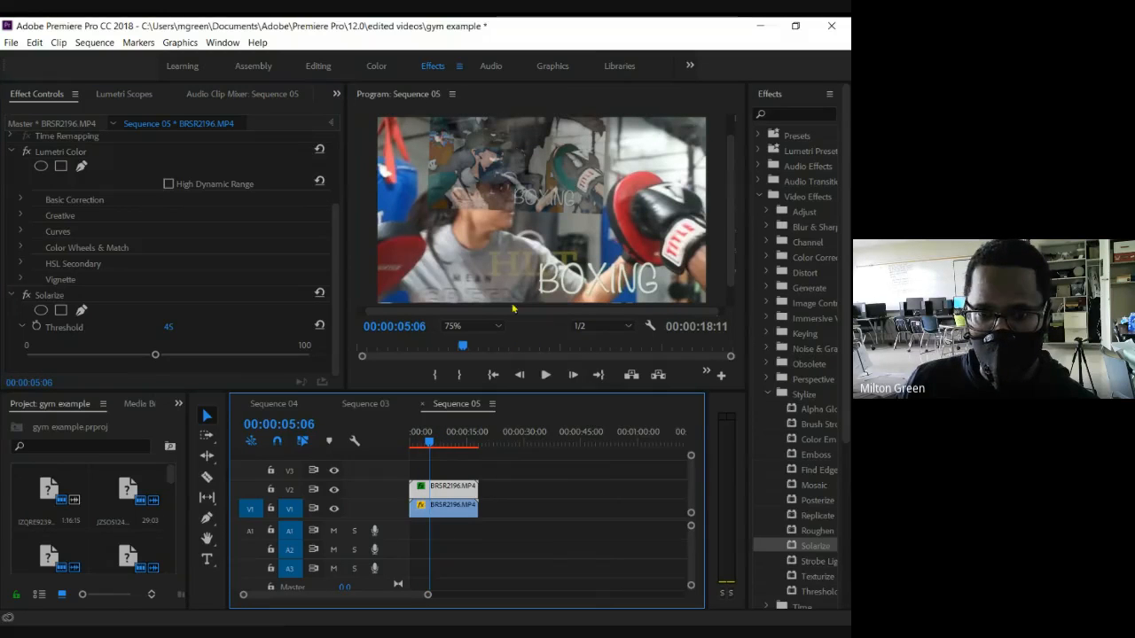
Queue a media export of Sequence 05 with the output file named "project 14 example" in the Videos folder
left_click(12, 43)
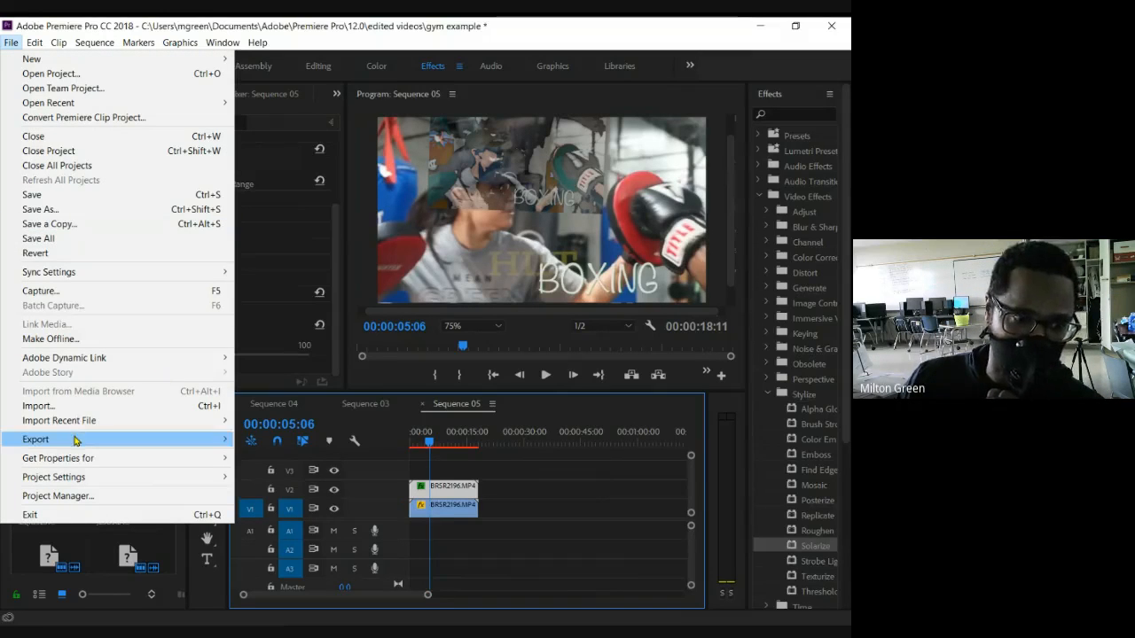
mouse_move(77, 440)
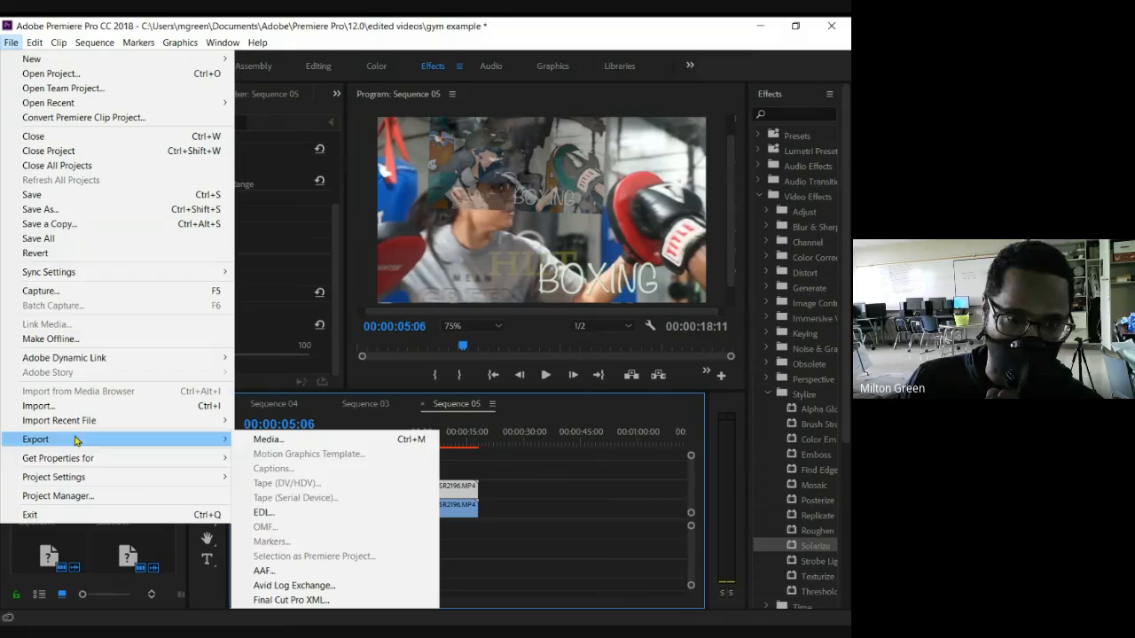
left_click(289, 442)
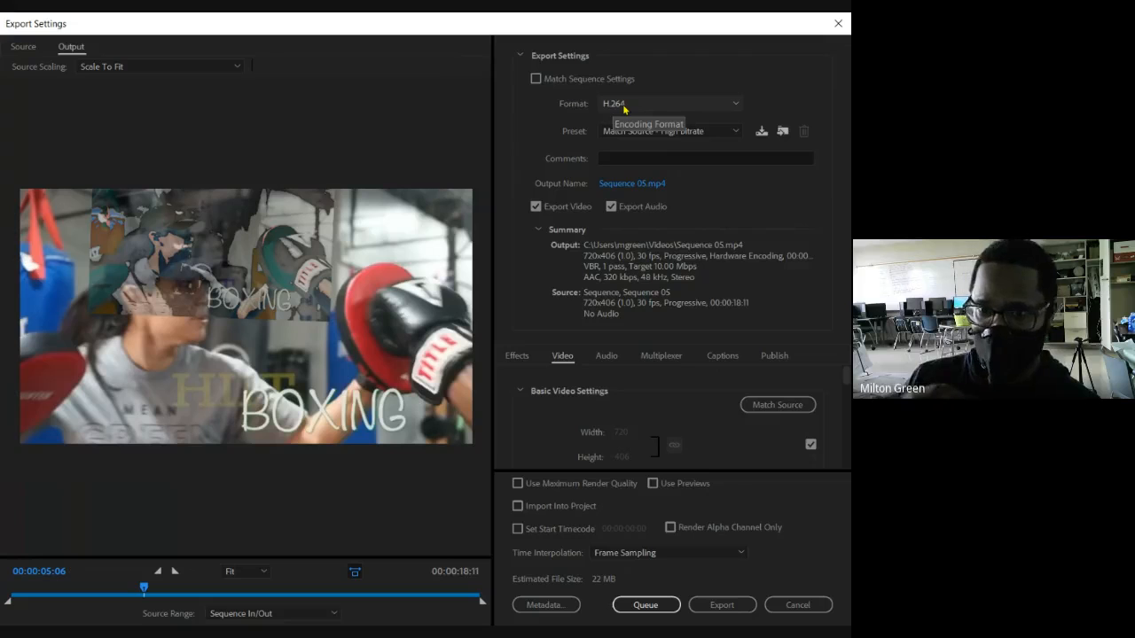
left_click(624, 185)
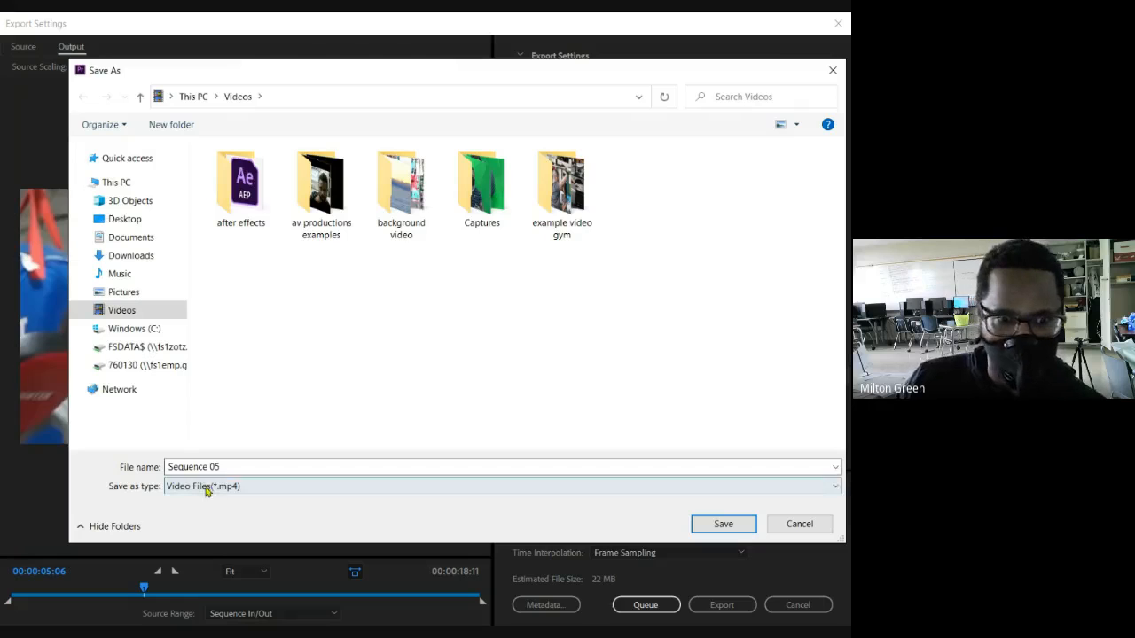
left_click(214, 467)
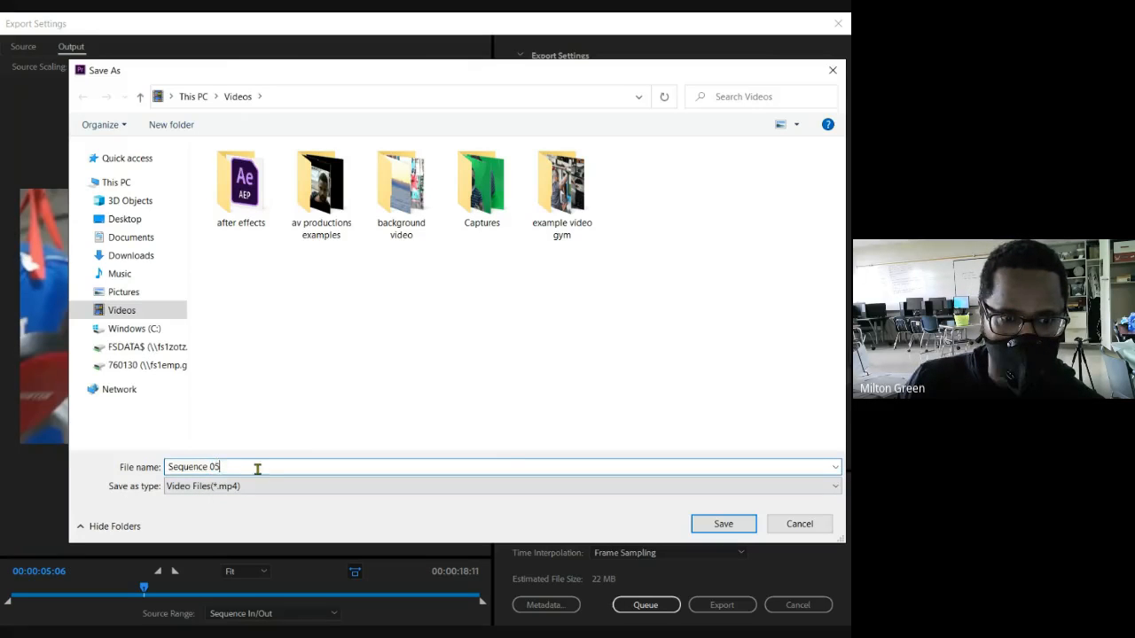
key("ctrl+a")
type("p")
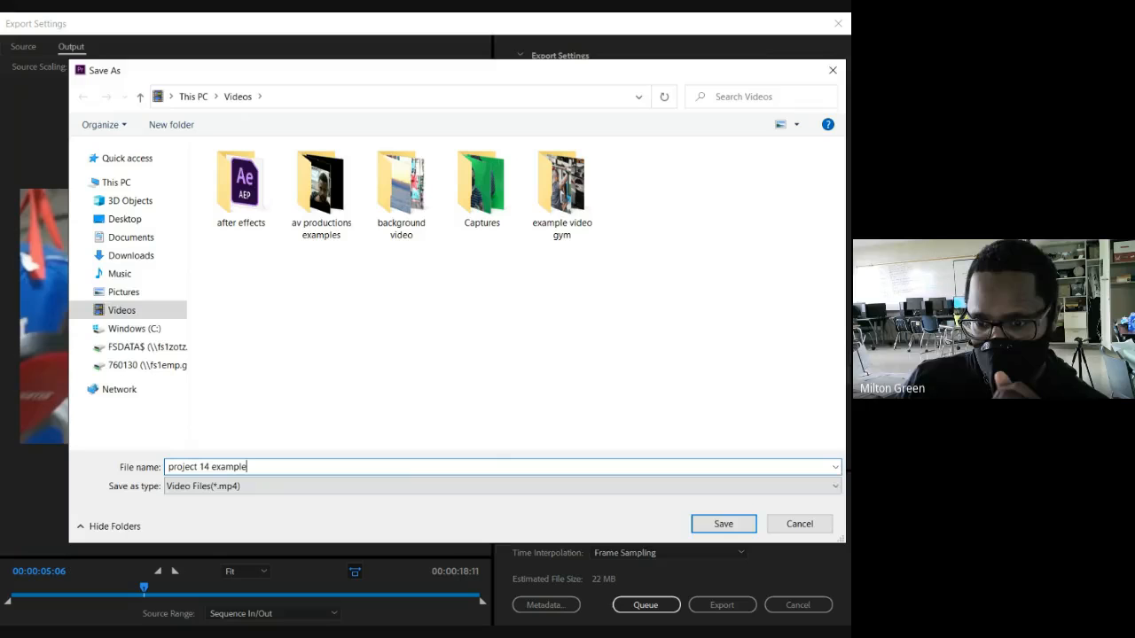
left_click(722, 524)
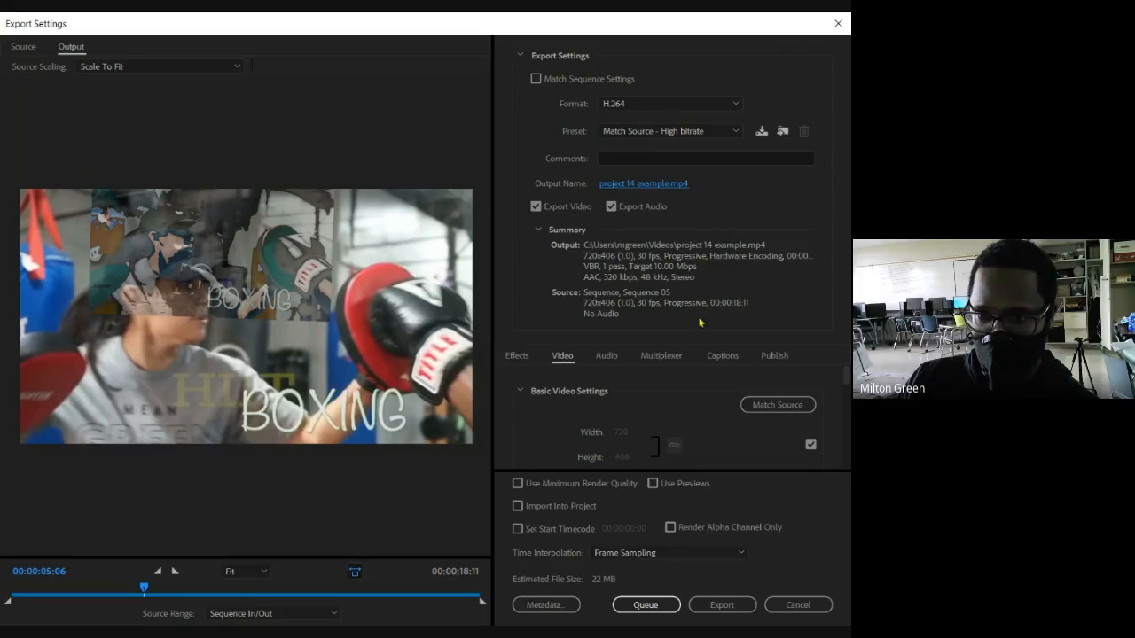
left_click(646, 609)
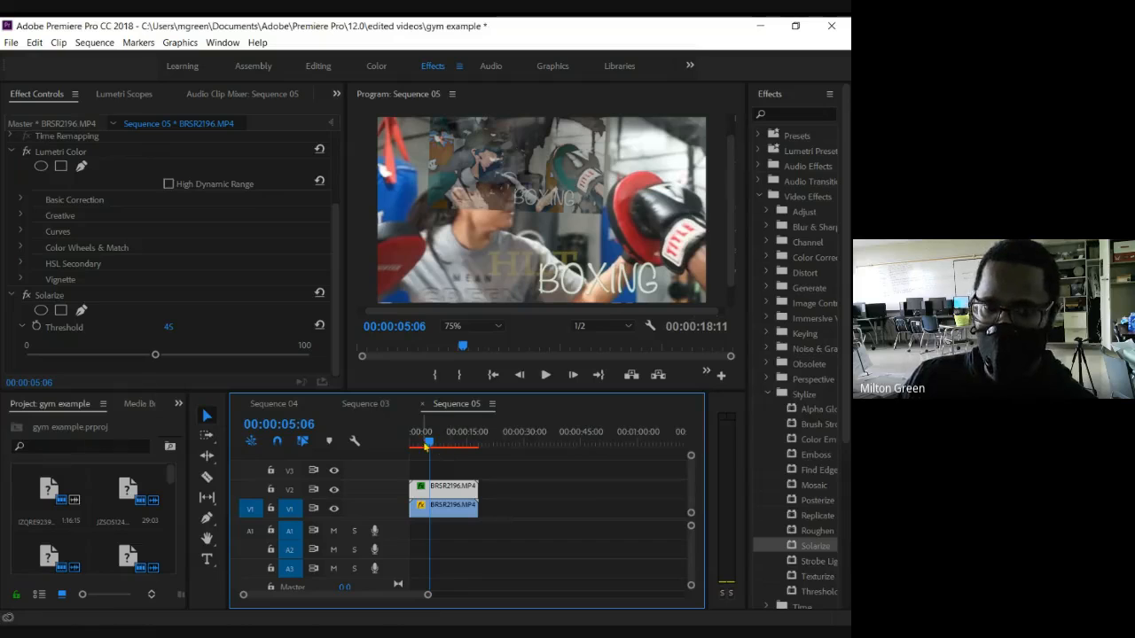
Scrub through Sequence 05 to preview the layered clips, stopping the playhead at 00:00:10:00
mouse_move(434, 447)
left_mouse_down()
mouse_move(446, 451)
mouse_move(430, 446)
left_mouse_up()
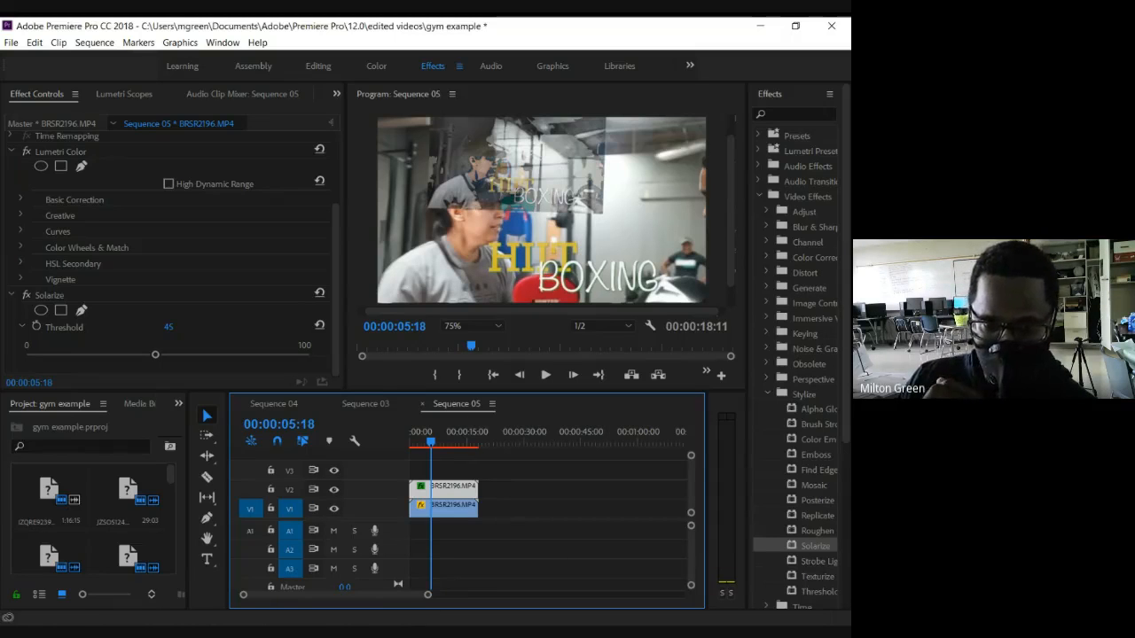
left_click(437, 444)
mouse_move(437, 443)
left_mouse_down()
mouse_move(454, 443)
mouse_move(422, 443)
mouse_move(426, 462)
left_mouse_up()
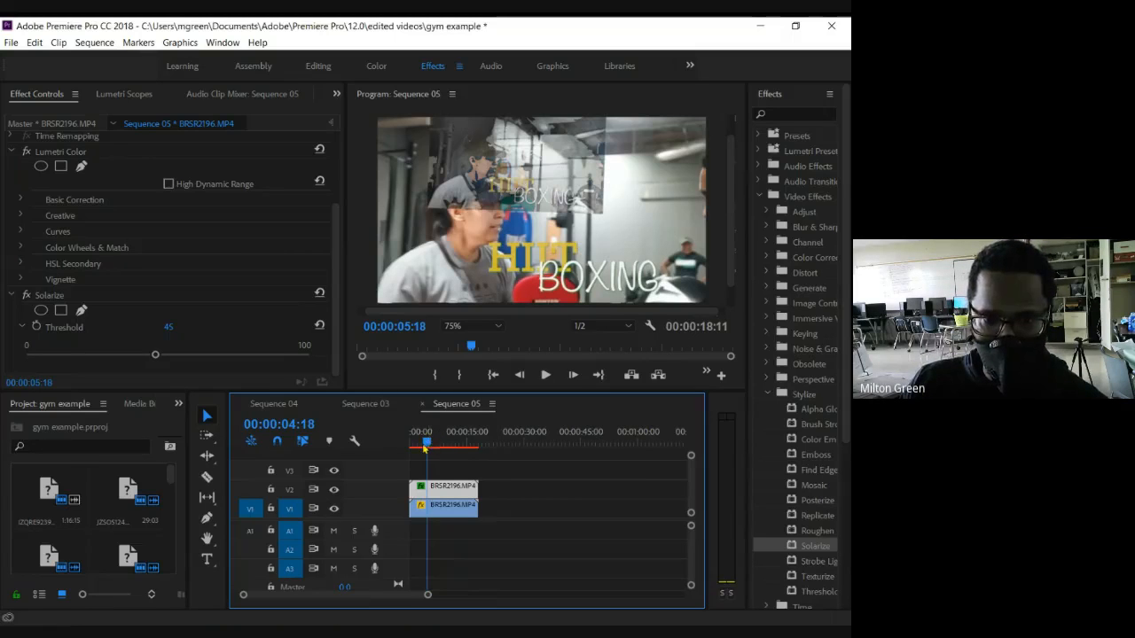
mouse_move(423, 449)
left_mouse_down()
mouse_move(470, 448)
mouse_move(442, 462)
left_mouse_up()
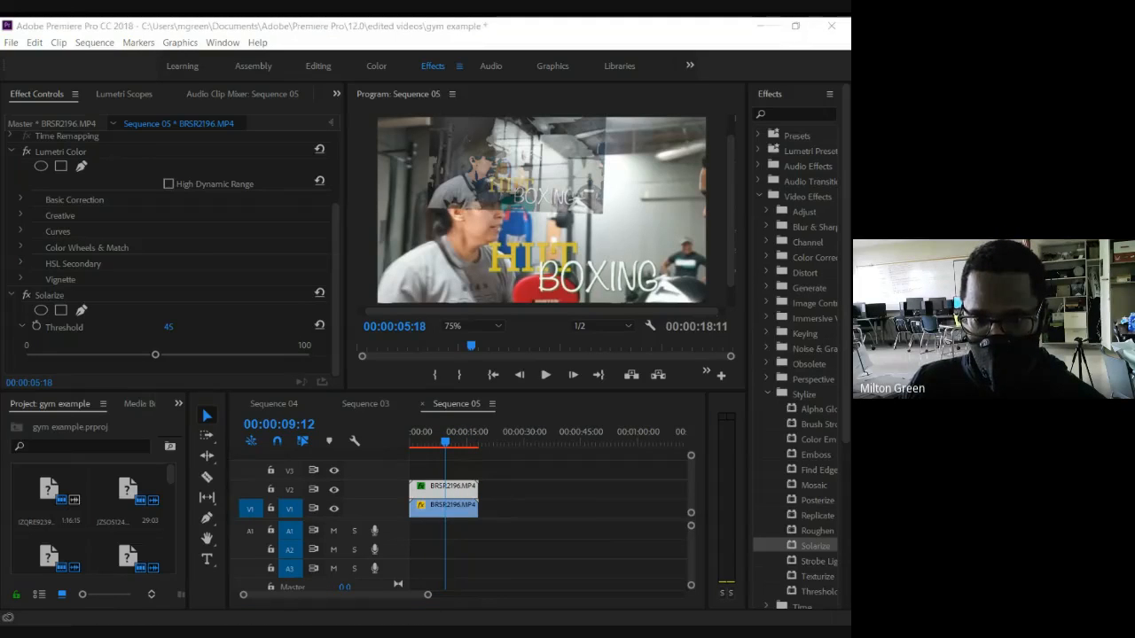
left_click(446, 448)
mouse_move(446, 449)
left_mouse_down()
mouse_move(422, 454)
mouse_move(474, 459)
mouse_move(447, 461)
left_mouse_up()
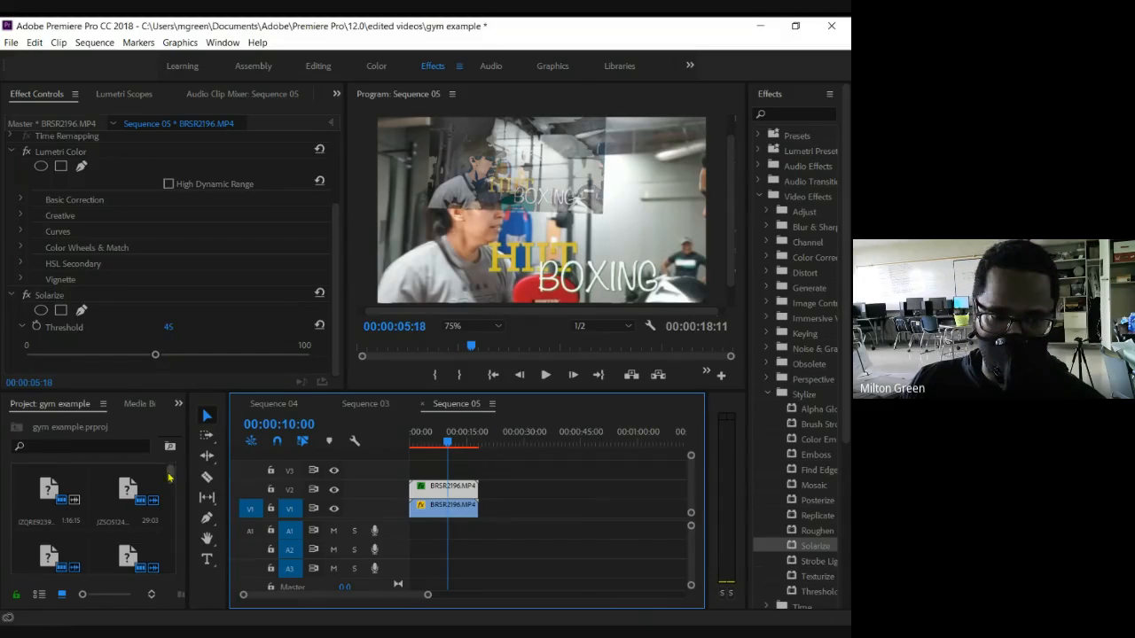
left_click_drag(171, 477, 192, 431)
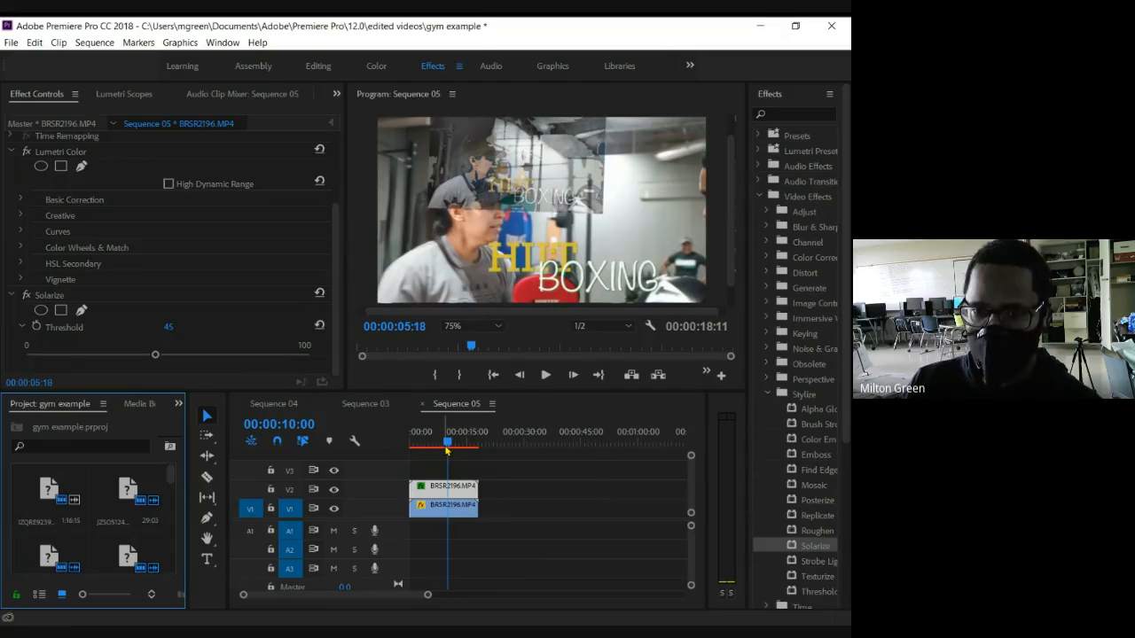
Move the playhead to 00:00:11:12 and open the BRSR2196.MP4 sequence clip in the Source monitor
mouse_move(448, 447)
left_mouse_down()
mouse_move(436, 454)
mouse_move(453, 452)
left_mouse_up()
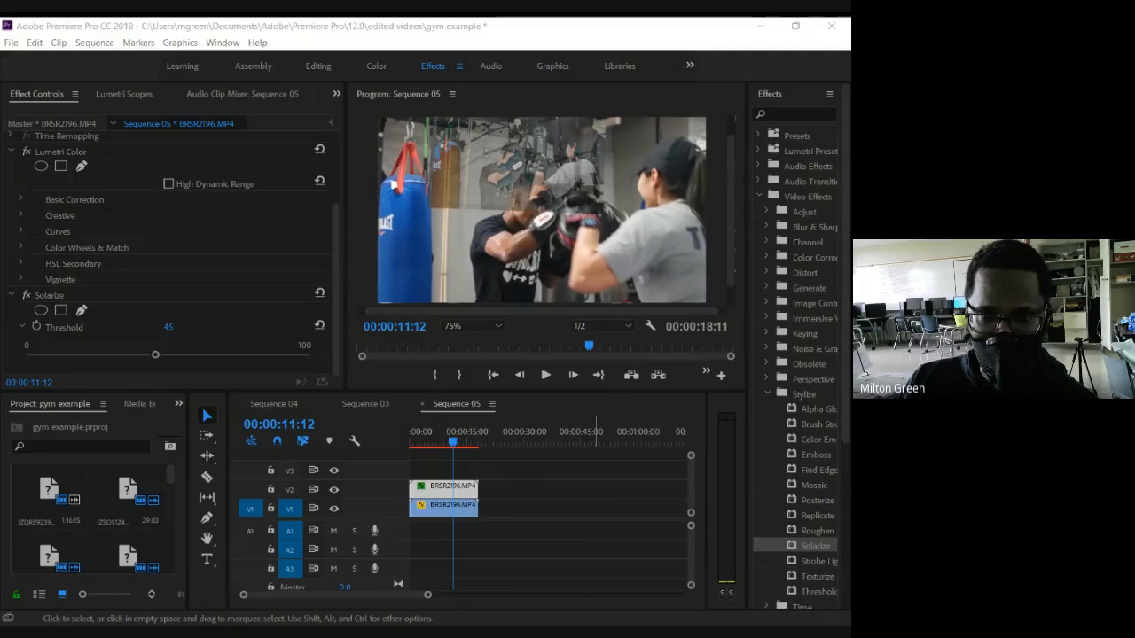
key("alt+Tab")
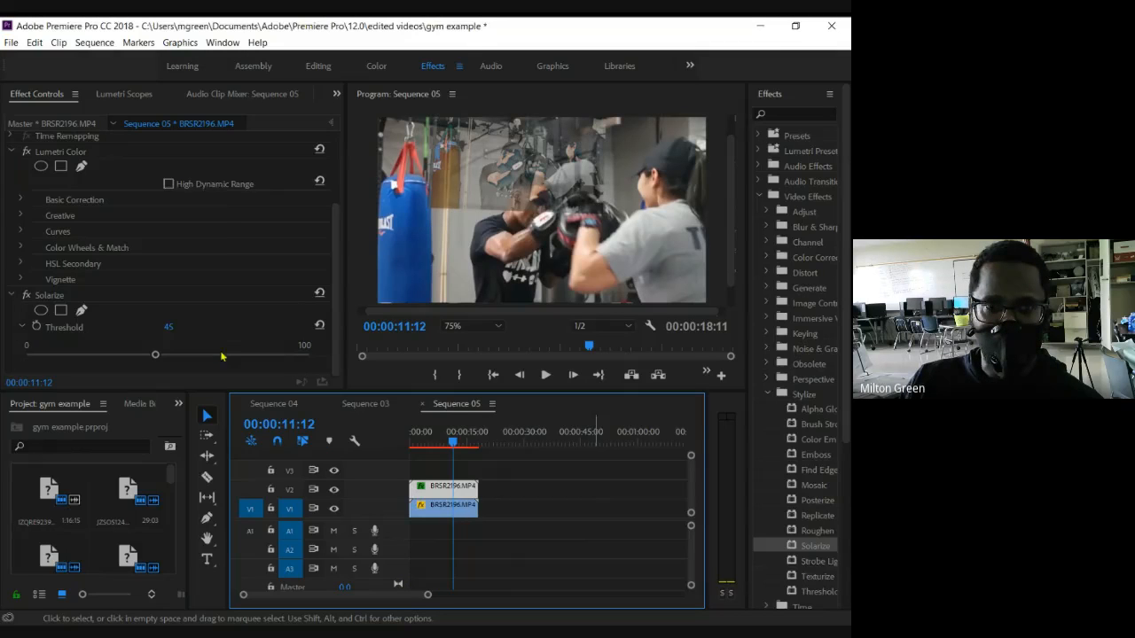
double_click(385, 197)
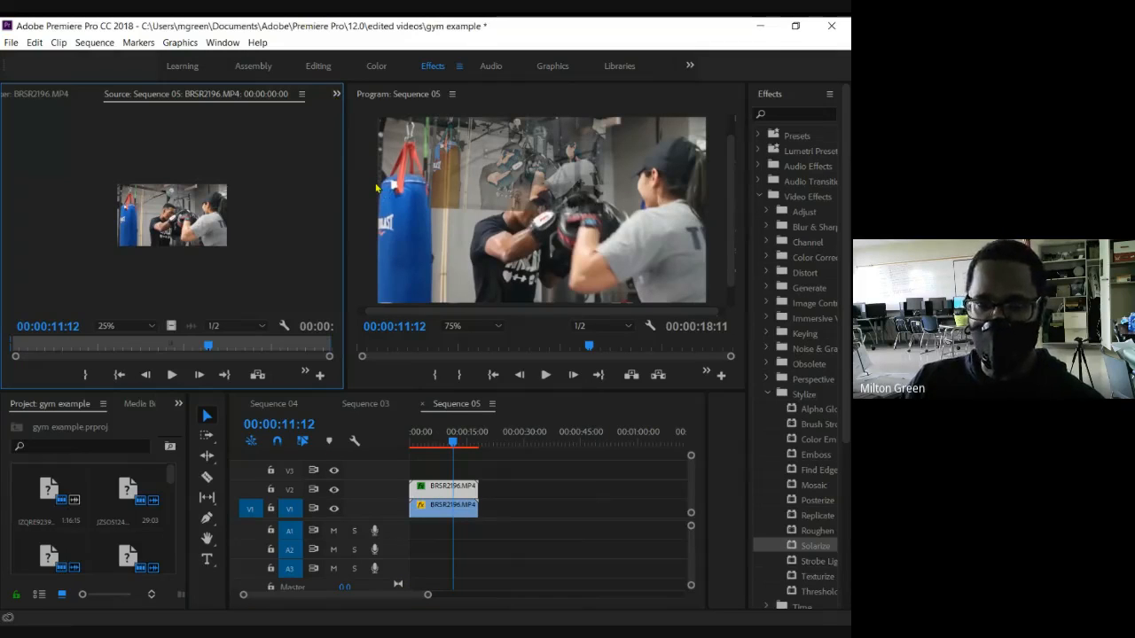